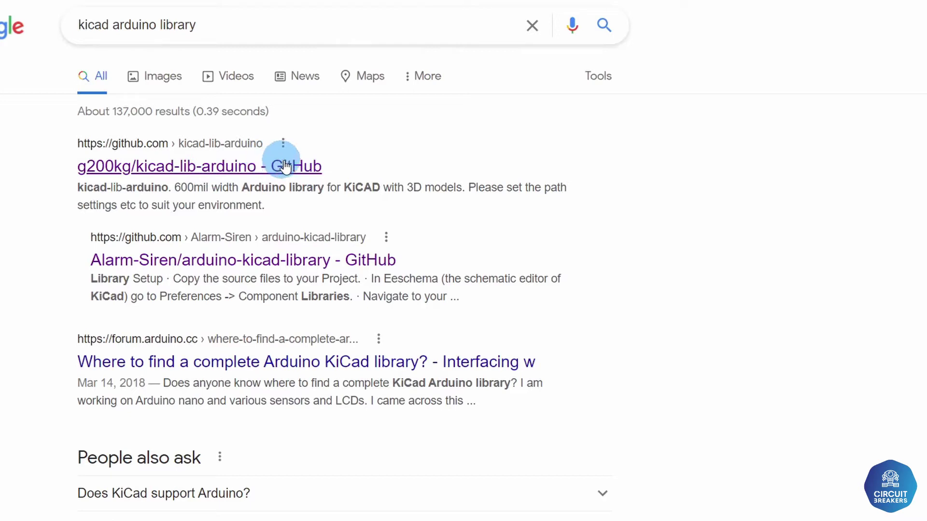
Open the g200kg/kicad-lib-arduino GitHub repository from the search results, review its README, and download the repository as a ZIP.
left_click(298, 169)
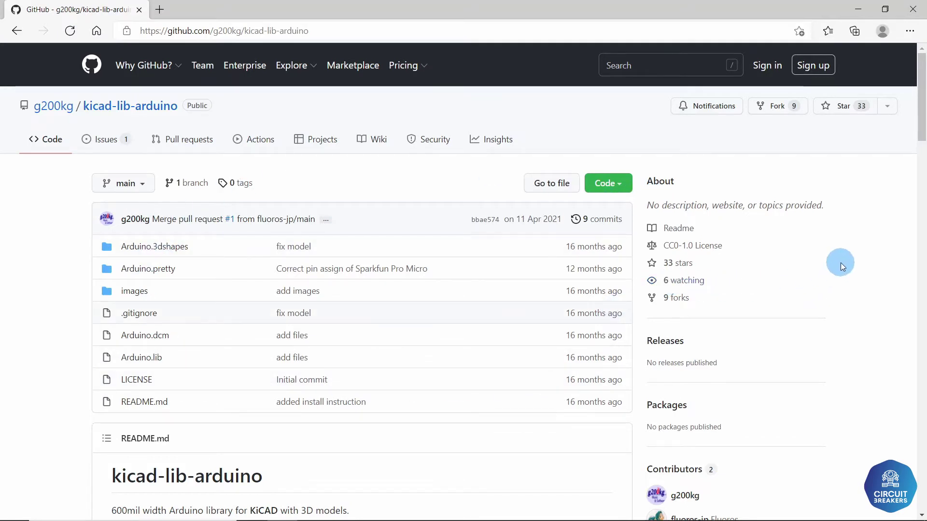
left_click_drag(923, 115, 922, 444)
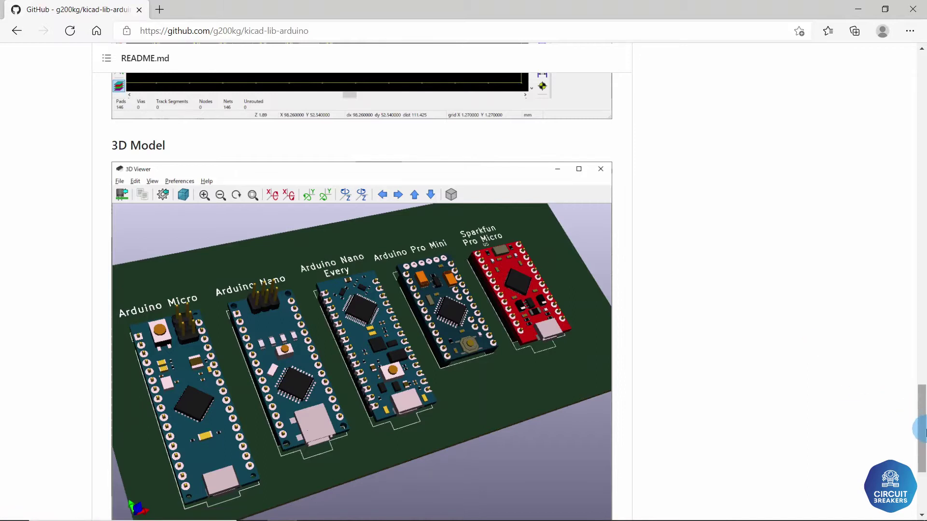
left_click_drag(922, 432, 924, 118)
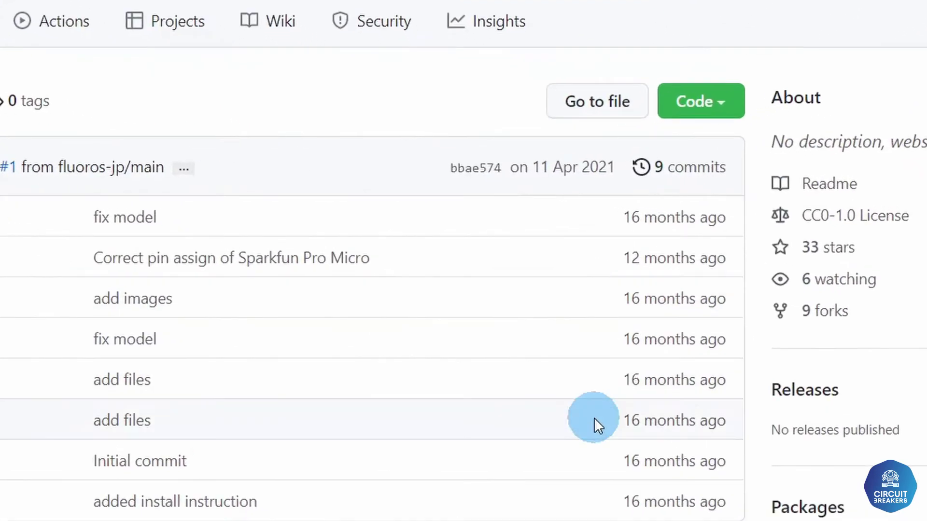
left_click(719, 100)
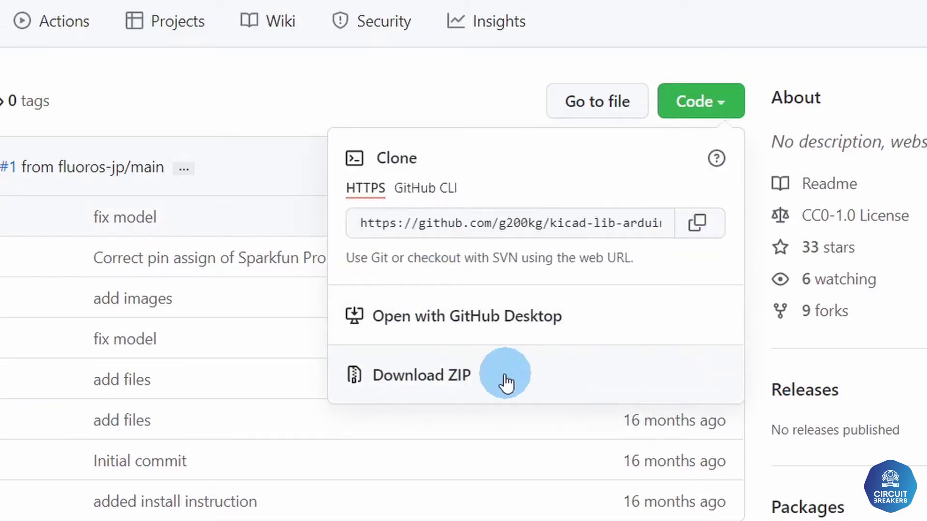
left_click(593, 381)
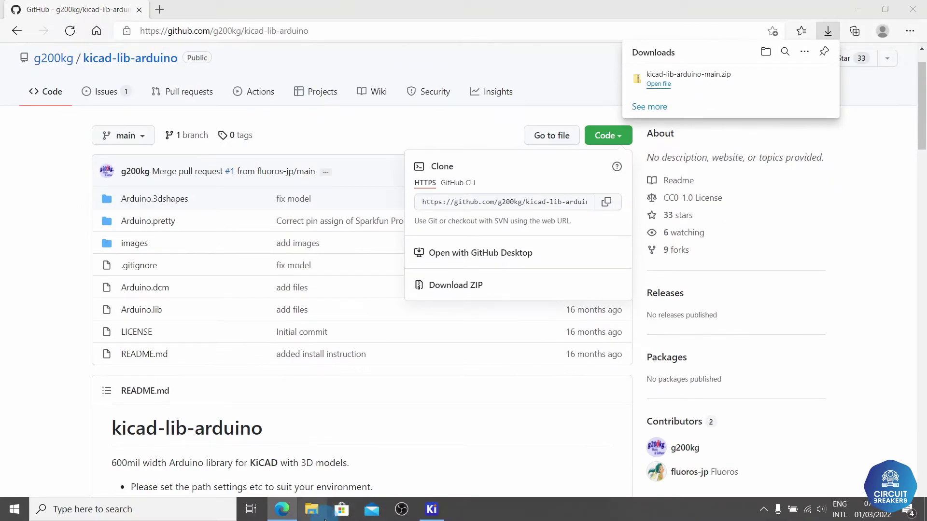
Switch to File Explorer, show the Downloads folder containing kicad-lib-arduino-main.zip, and minimise the browser window.
left_click(323, 516)
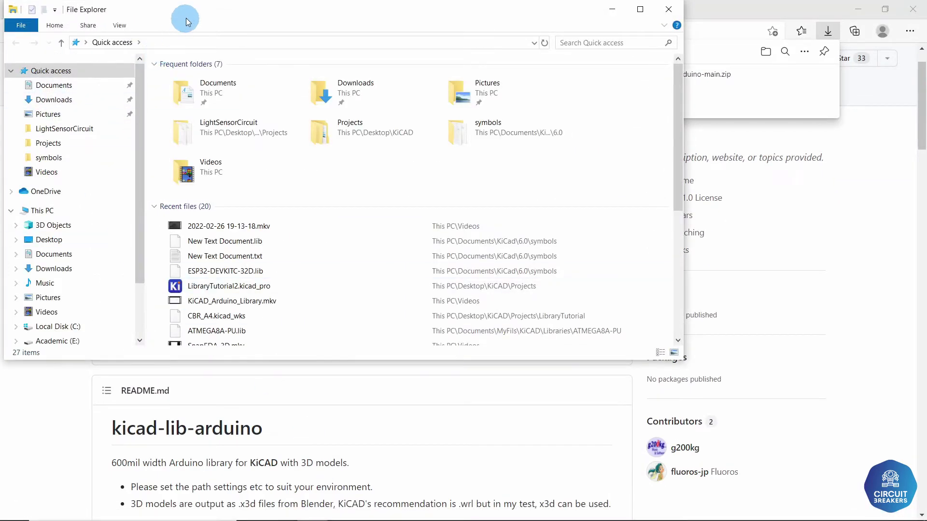
left_click_drag(182, 16, 322, 77)
left_click(192, 164)
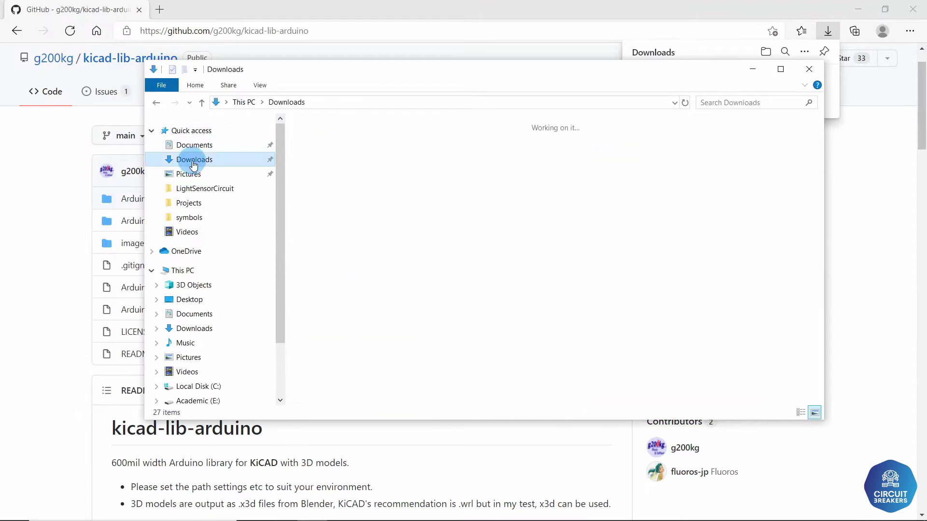
left_click(309, 172)
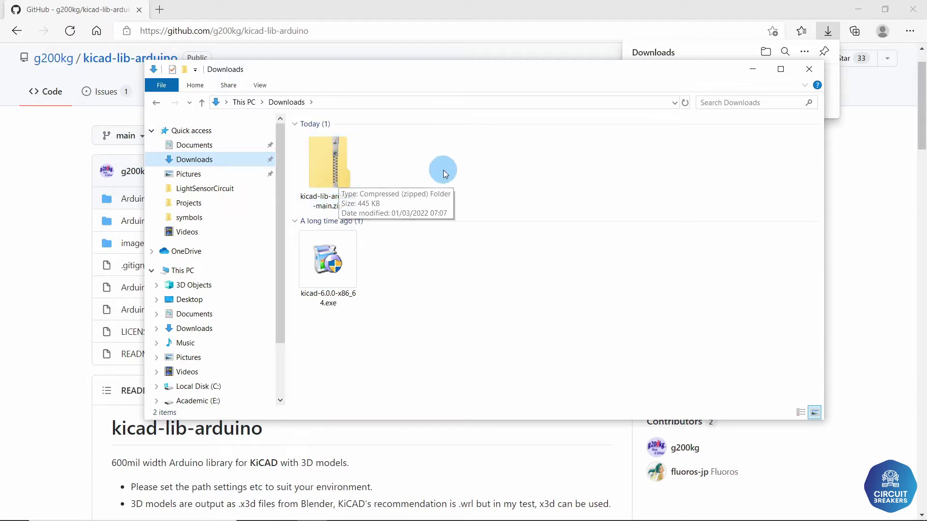
left_click(443, 170)
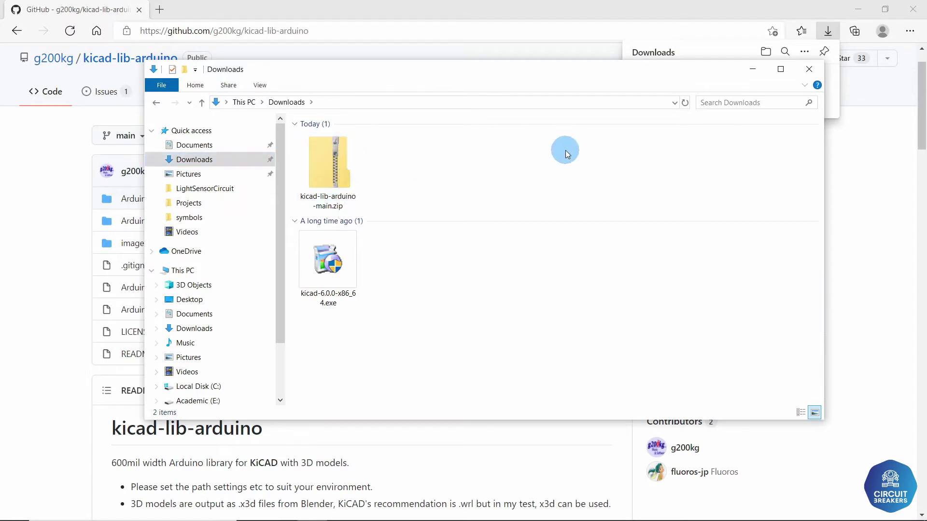
left_click(858, 9)
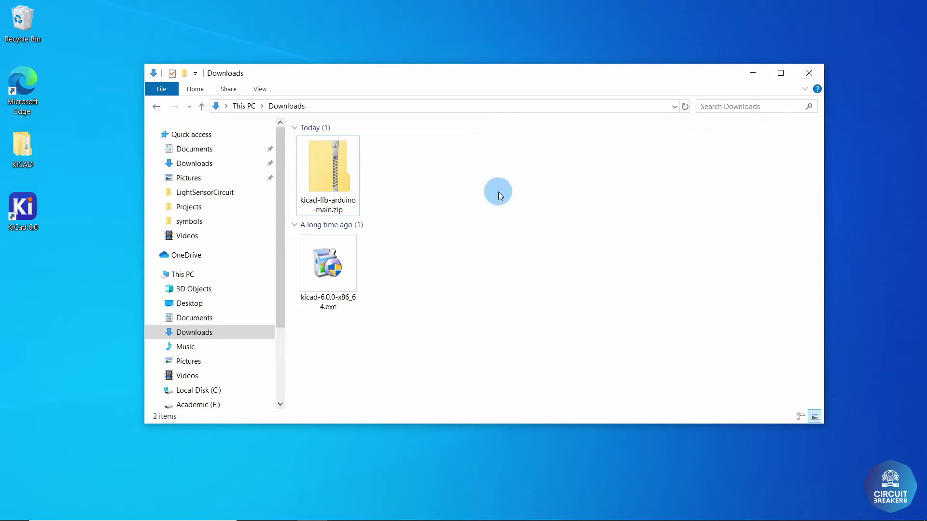
Open the KiCAD folder from the desktop and arrange its window so that the Downloads window is also accessible.
left_click(328, 172)
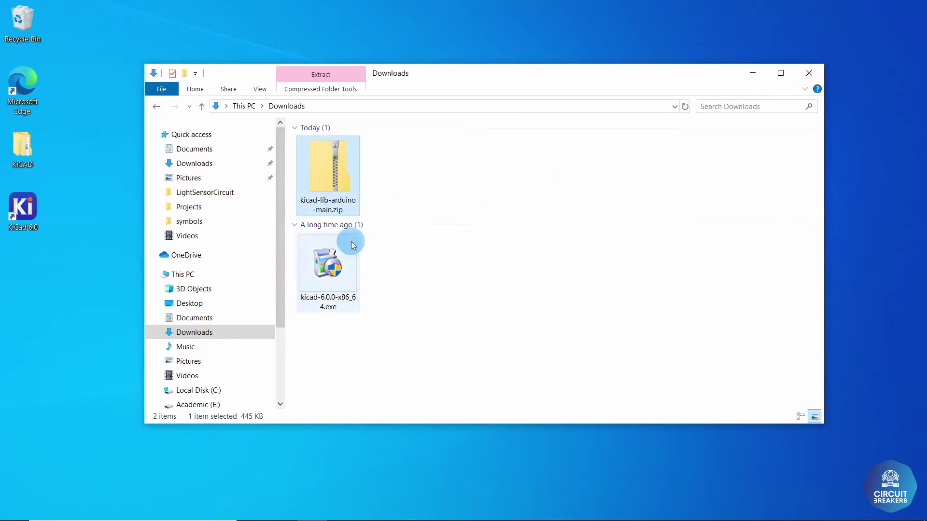
double_click(22, 153)
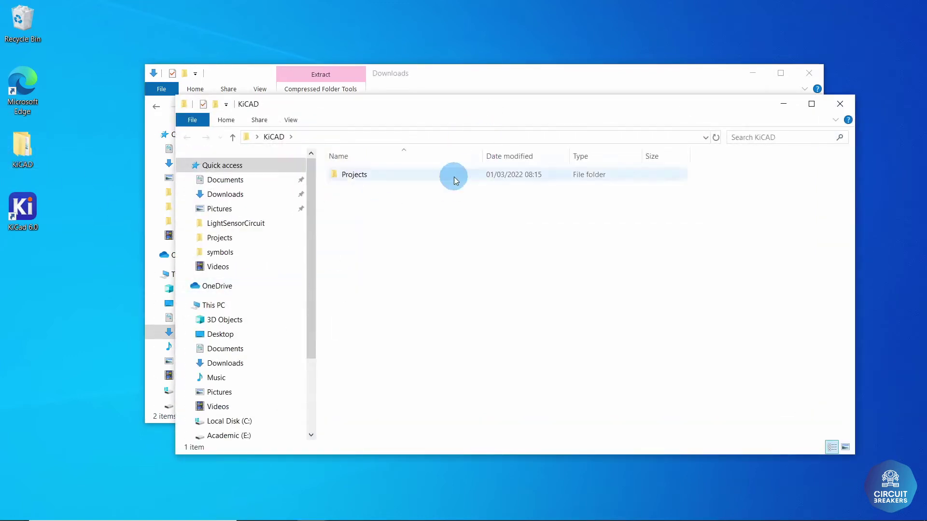
left_click_drag(460, 114, 340, 166)
left_click_drag(470, 74, 721, 60)
left_click_drag(320, 161, 306, 131)
Create a new folder named Libraries inside the KiCAD folder.
right_click(240, 254)
mouse_move(296, 446)
left_click(434, 207)
type("Libraries")
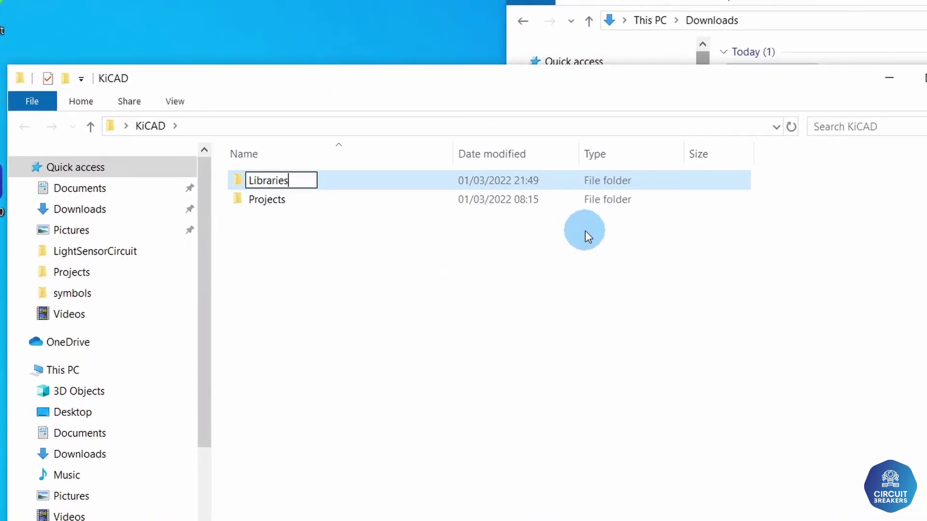
left_click(600, 274)
Open the Libraries folder and move kicad-lib-arduino-main.zip into it from Downloads.
double_click(271, 180)
left_click(618, 9)
left_click_drag(767, 138, 321, 267)
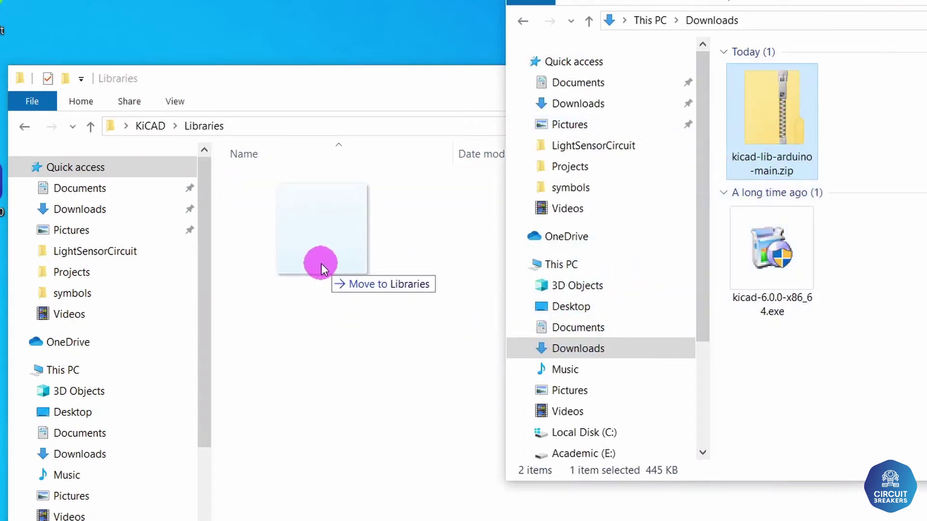
left_click_drag(321, 263, 320, 264)
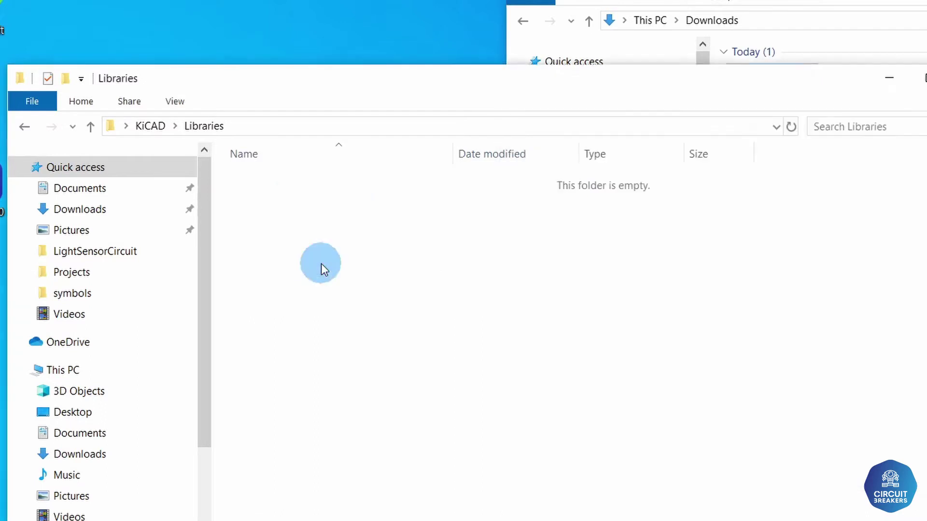
Extract all files of kicad-lib-arduino-main.zip within the Libraries folder and close the window showing the extracted files.
left_click(399, 185)
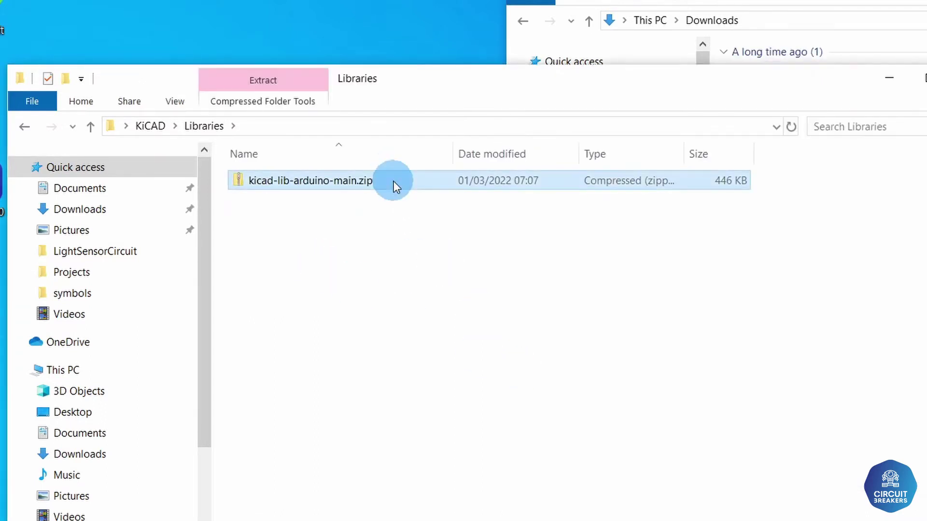
right_click(393, 181)
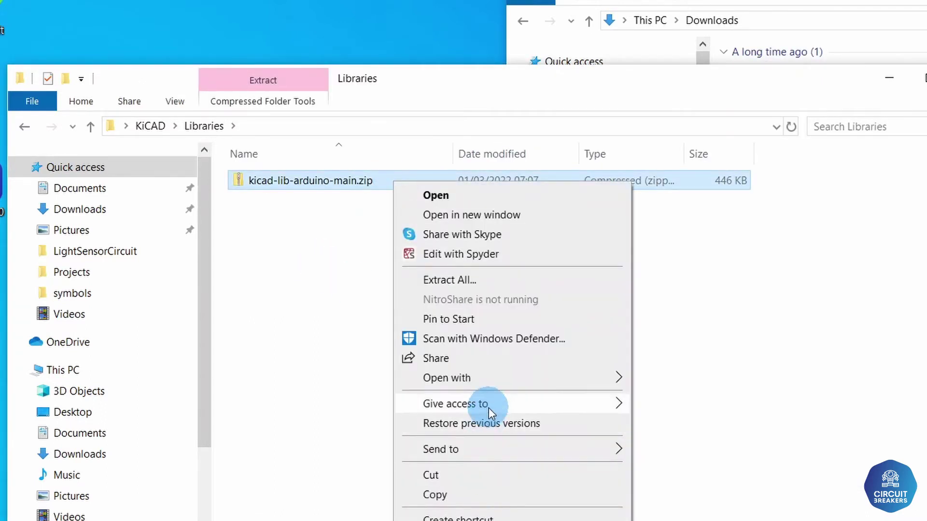
left_click(558, 287)
left_click(744, 453)
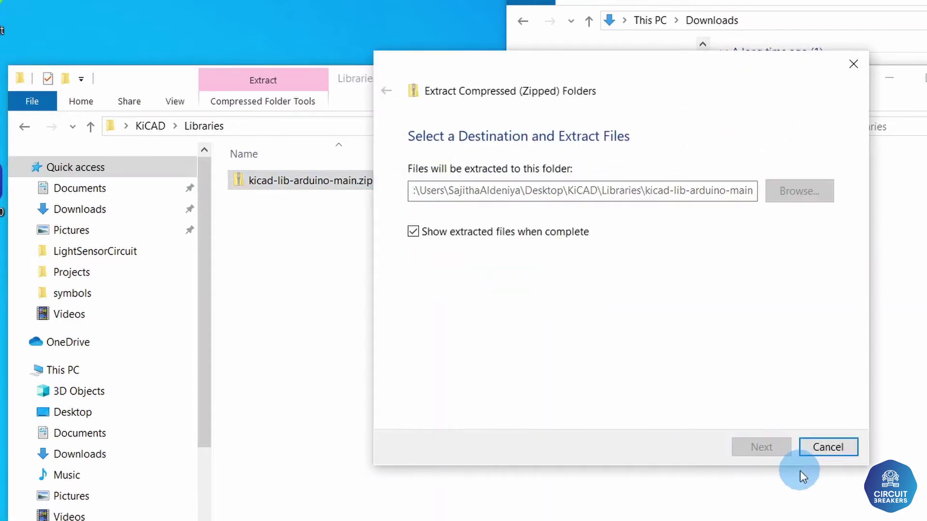
key("alt+F4")
left_click(755, 339)
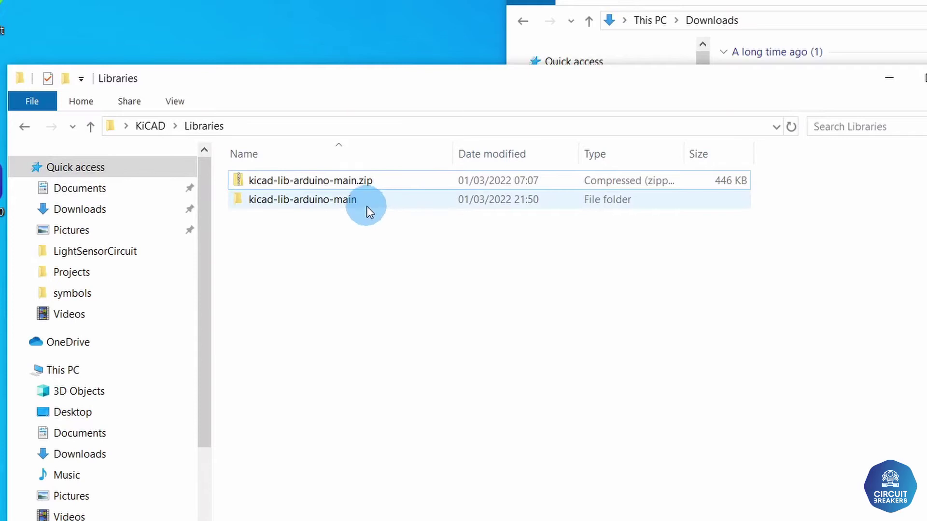
Open the nested kicad-lib-arduino-main folders and examine the Arduino.3dshapes, Arduino.pretty and Arduino.lib items.
double_click(367, 206)
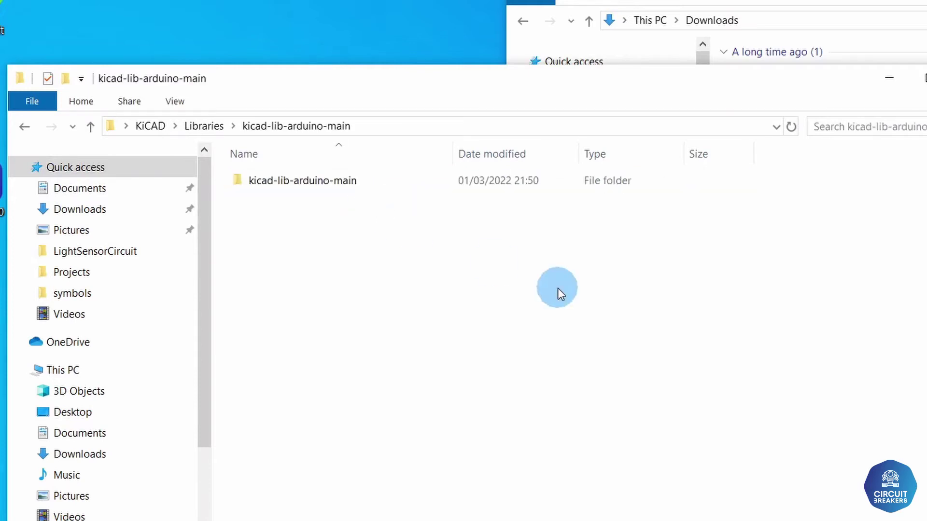
double_click(283, 178)
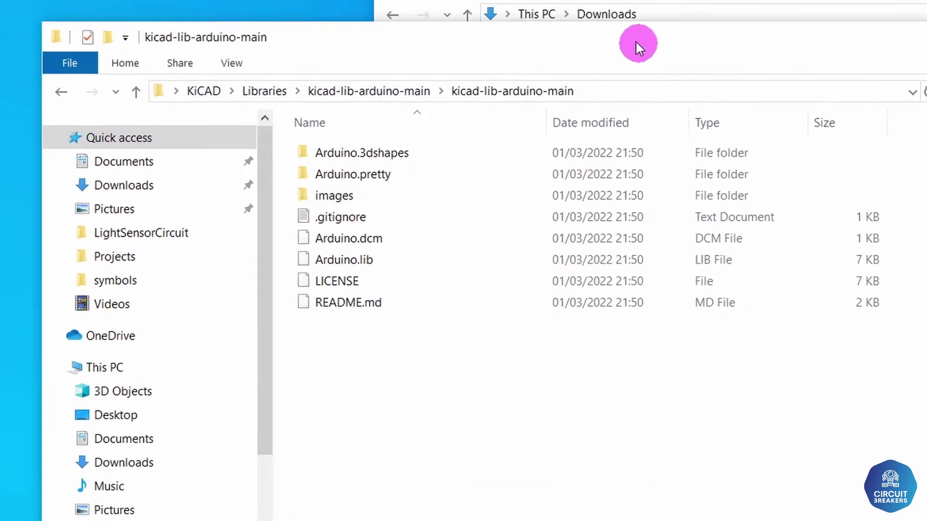
left_click(422, 153)
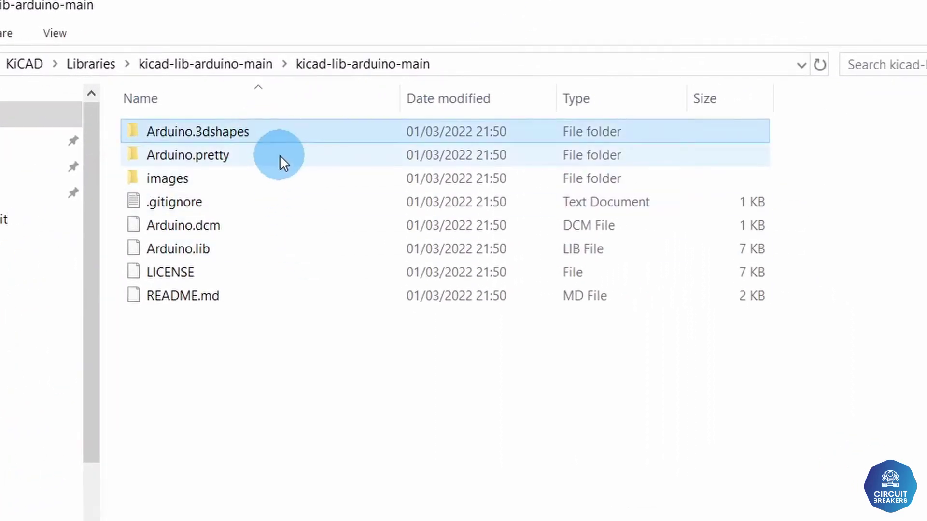
left_click(280, 156)
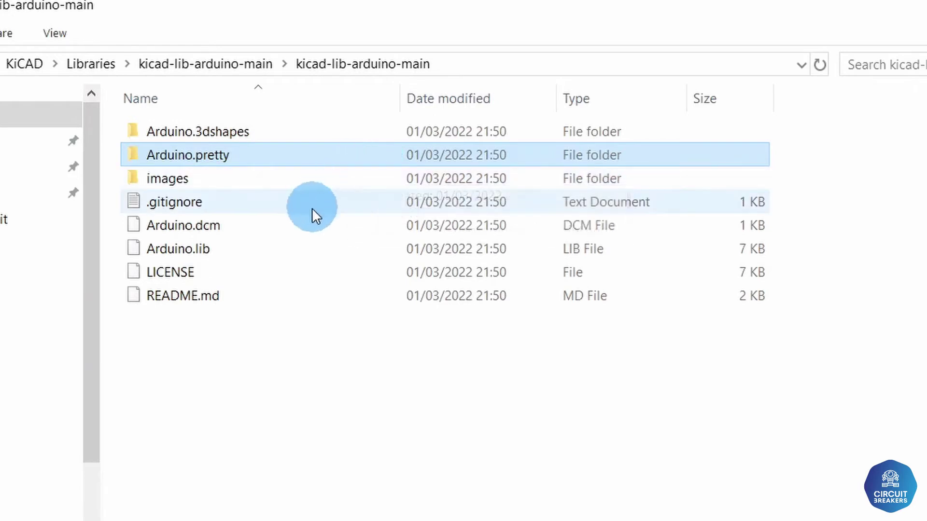
left_click(320, 254)
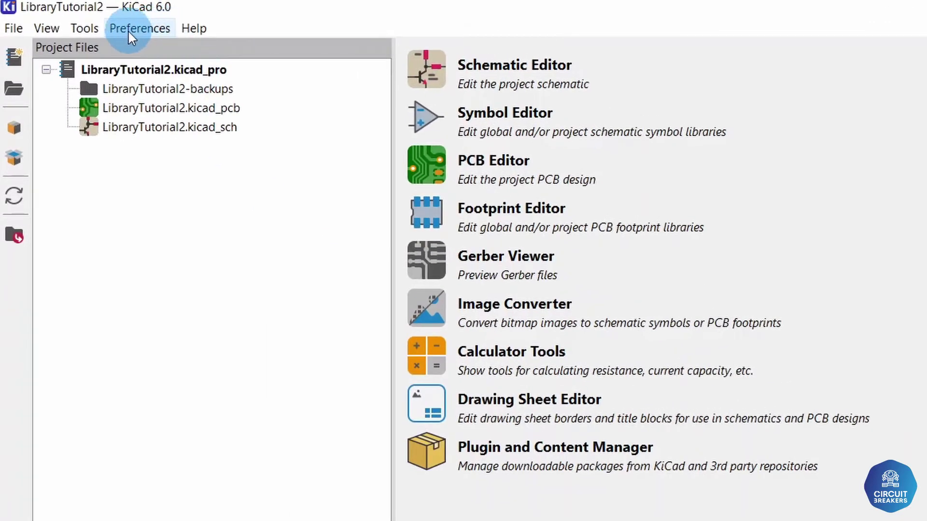
Switch to KiCad, open the symbol library manager, and show the global libraries after comparing them with the project-specific ones.
left_click(140, 30)
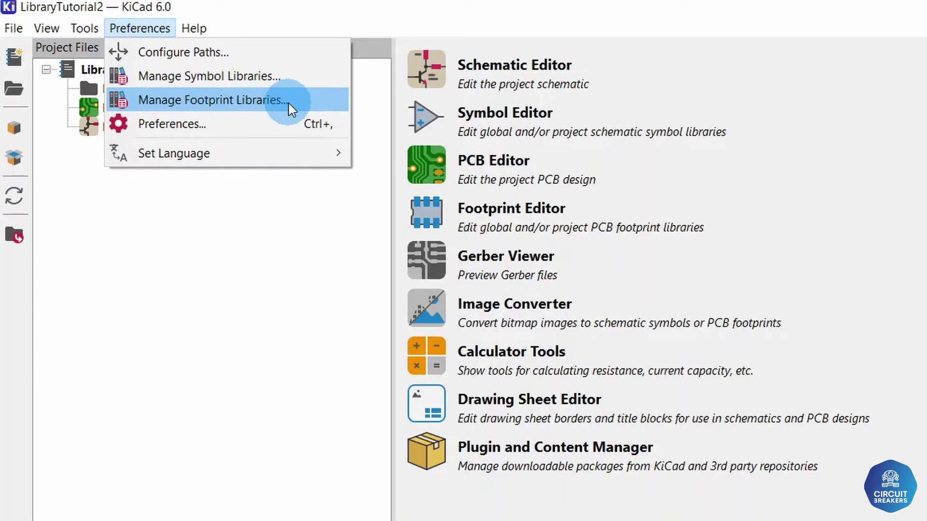
left_click(266, 75)
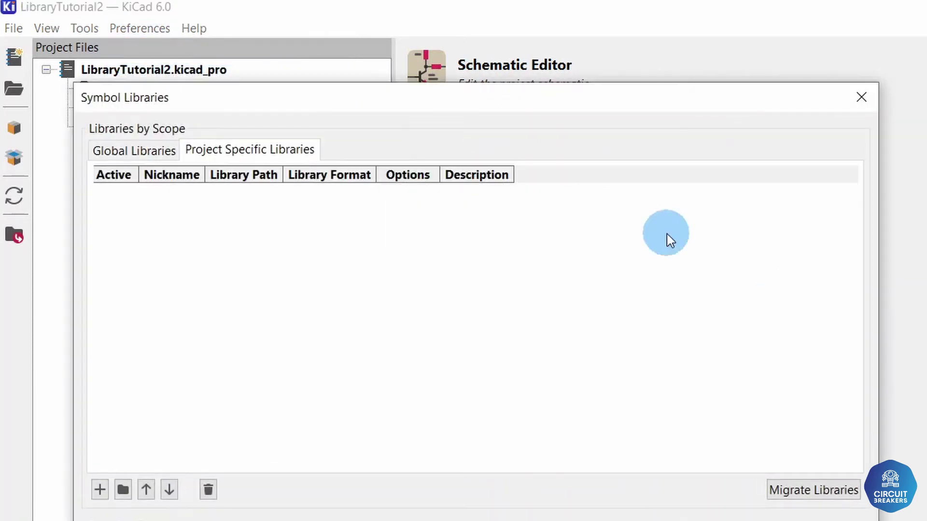
left_click_drag(492, 108, 738, 126)
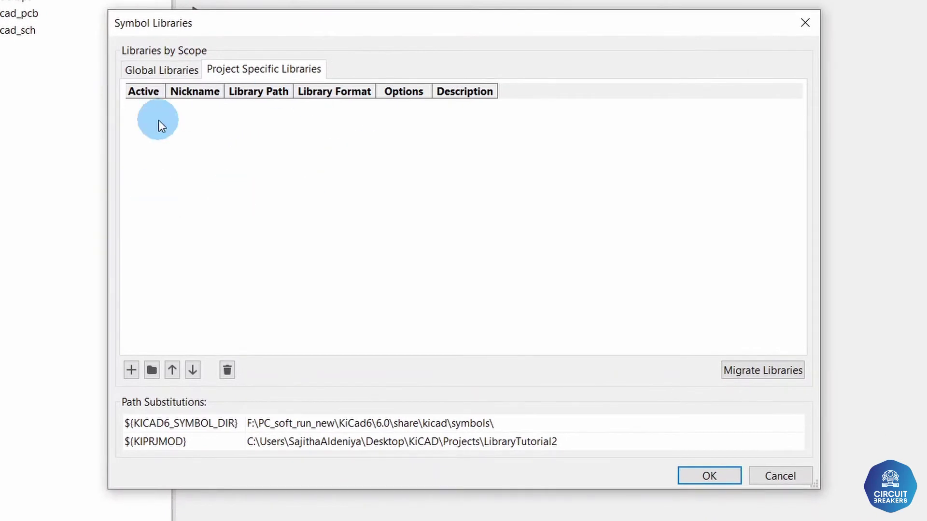
left_click(172, 81)
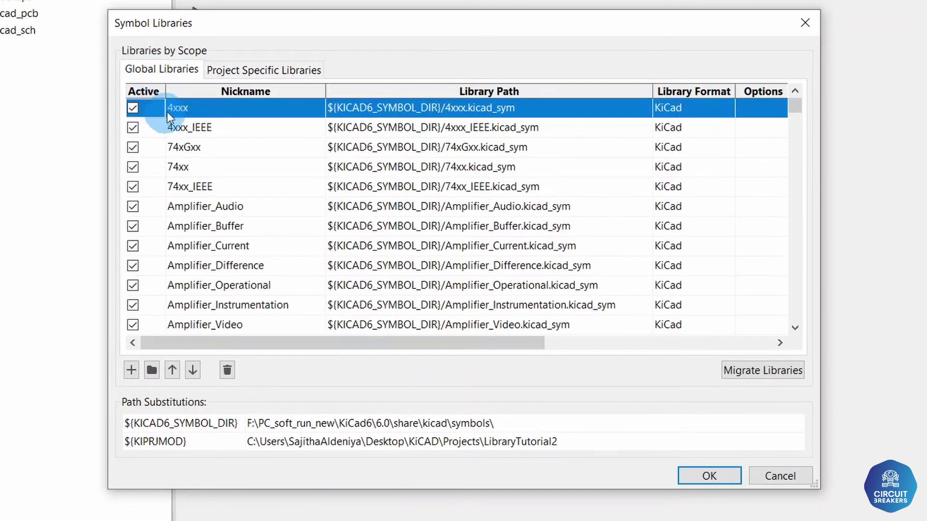
left_click(263, 70)
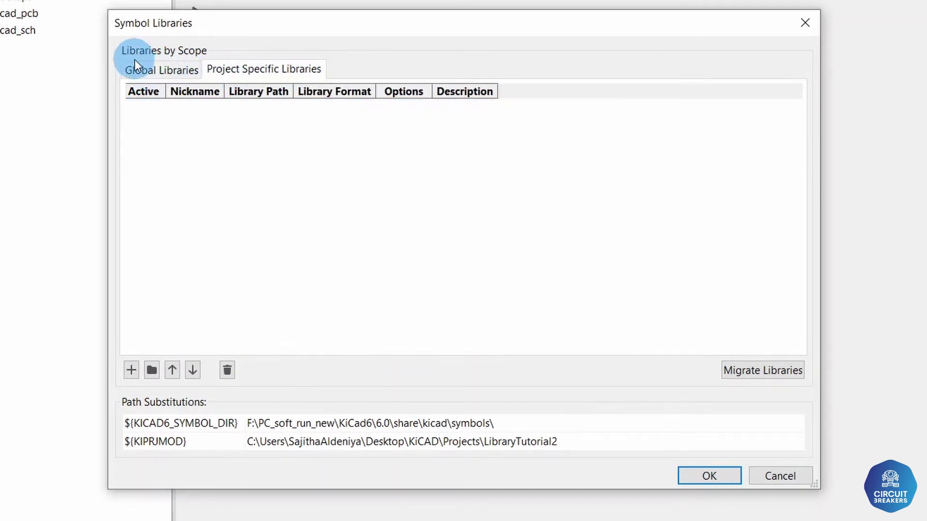
left_click(152, 69)
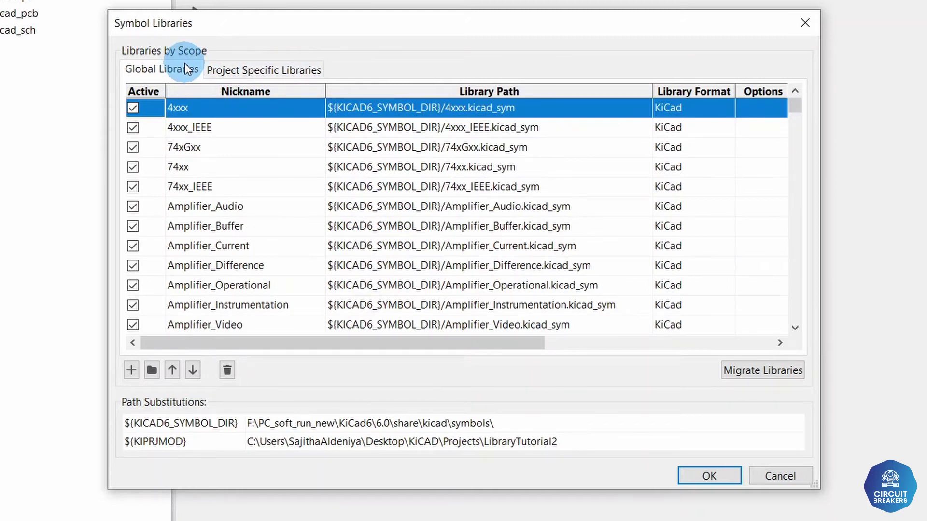
Start adding an existing global symbol library and browse to Desktop > KiCAD > Libaray > kicad-lib-arduino-main > kicad-lib-arduino-main.
left_click(152, 370)
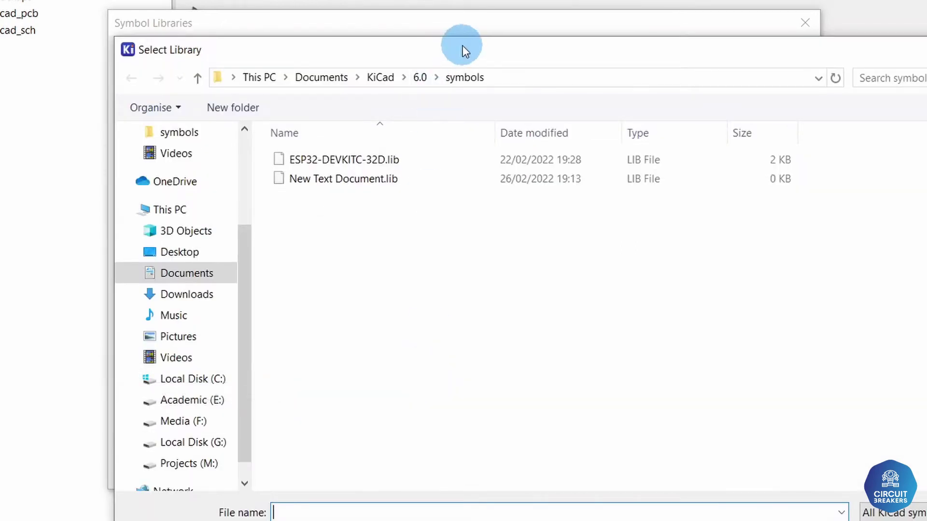
left_click_drag(463, 46, 346, 24)
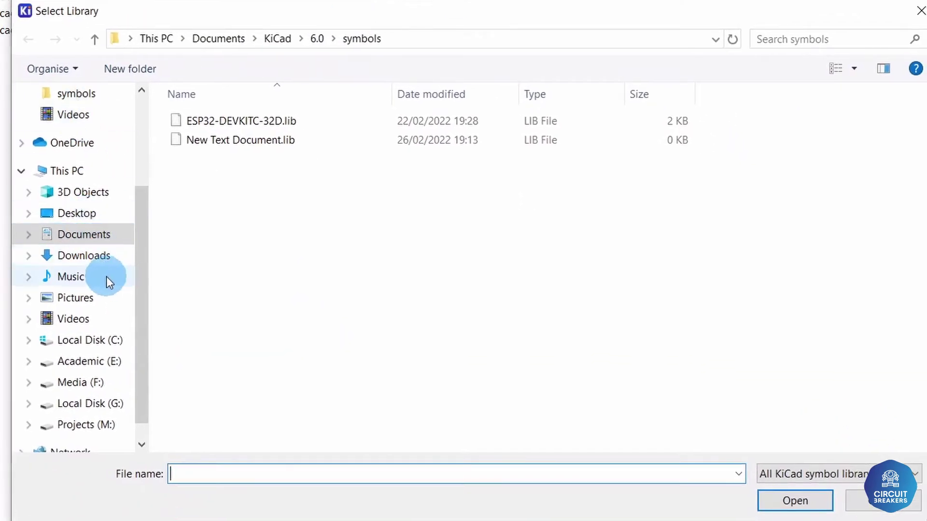
scroll(84, 212, "down", 1)
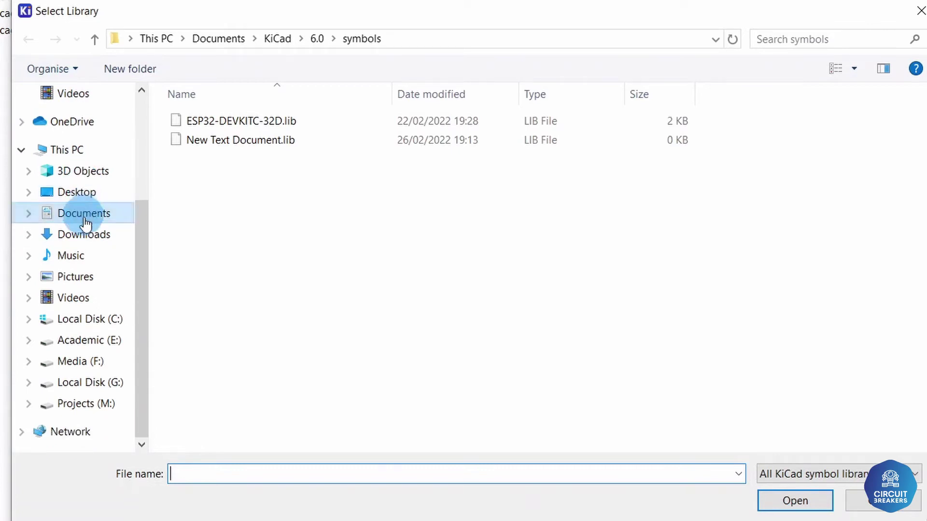
left_click(91, 197)
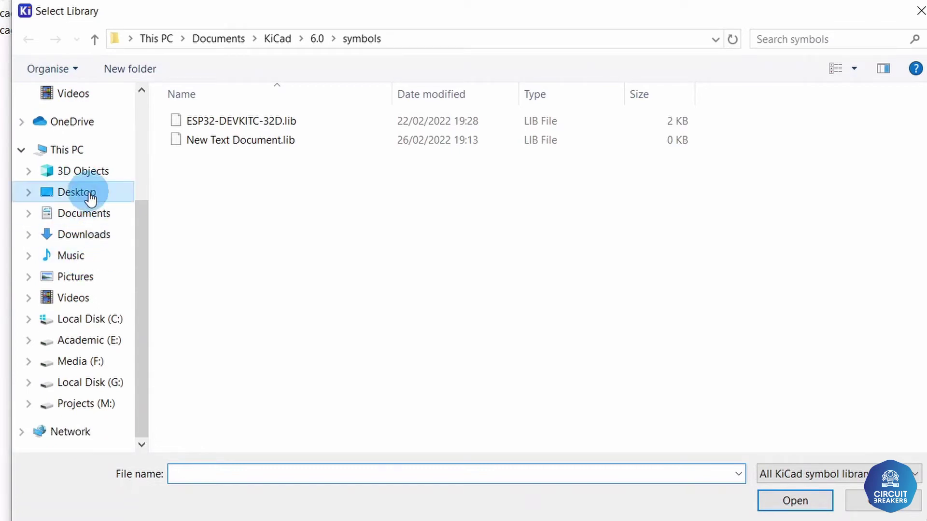
double_click(199, 128)
left_click(222, 125)
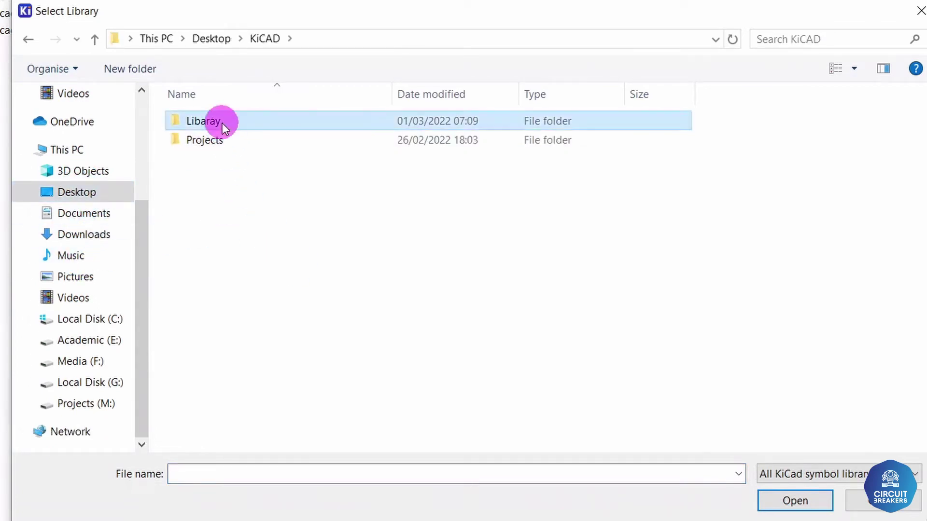
double_click(222, 123)
double_click(245, 124)
left_click(256, 118)
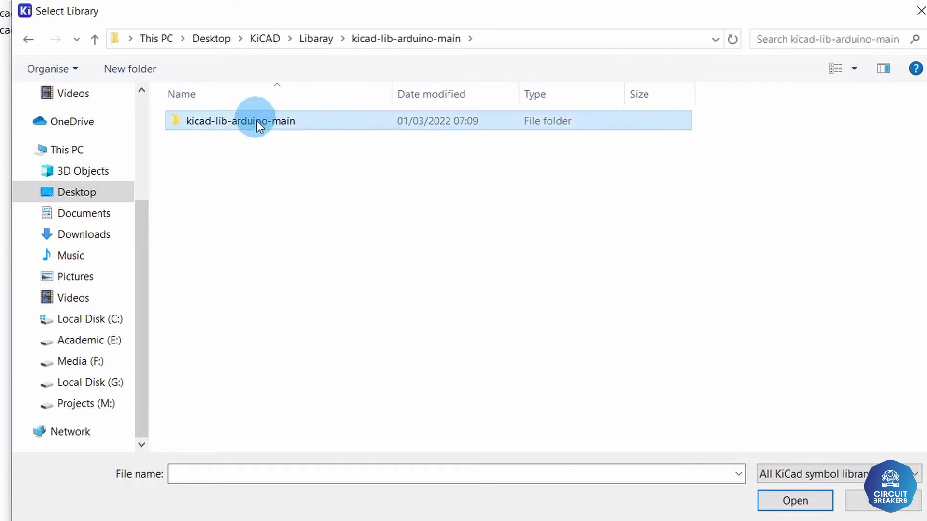
double_click(256, 118)
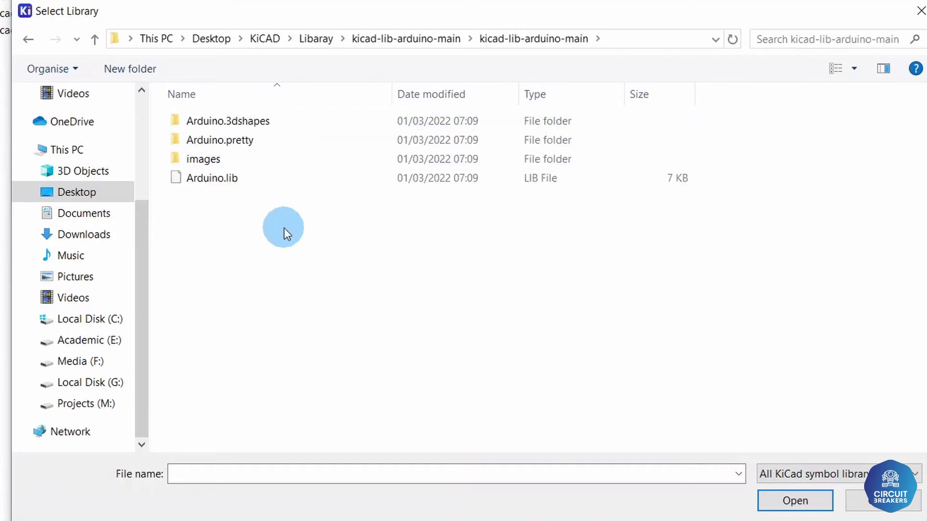
Add Arduino.lib to the global symbol libraries and save the library list.
left_click(324, 183)
left_click(794, 501)
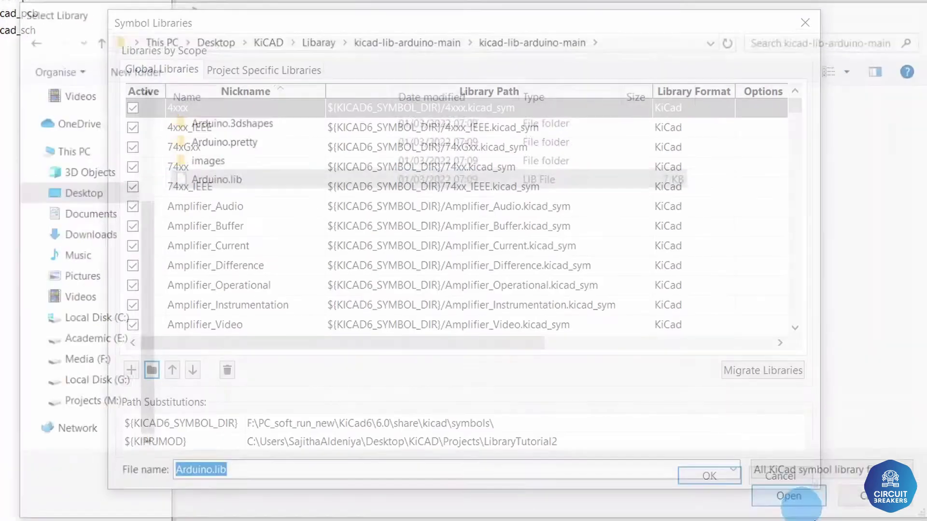
left_click(675, 320)
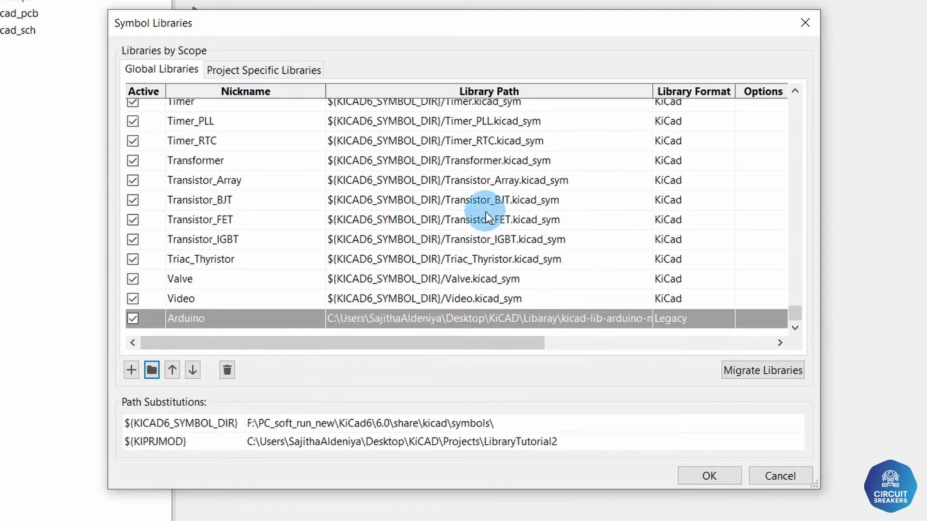
left_click(709, 476)
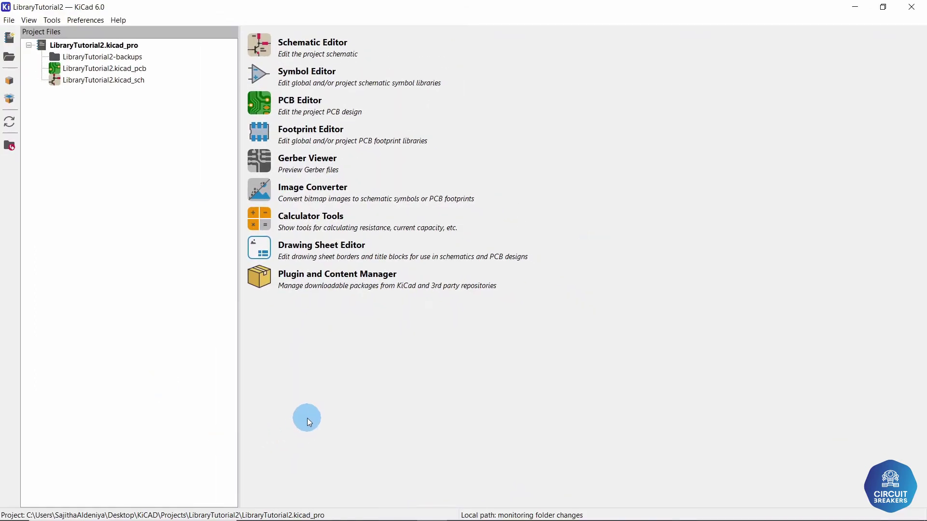
Open the footprint library manager and show its global libraries.
left_click(88, 25)
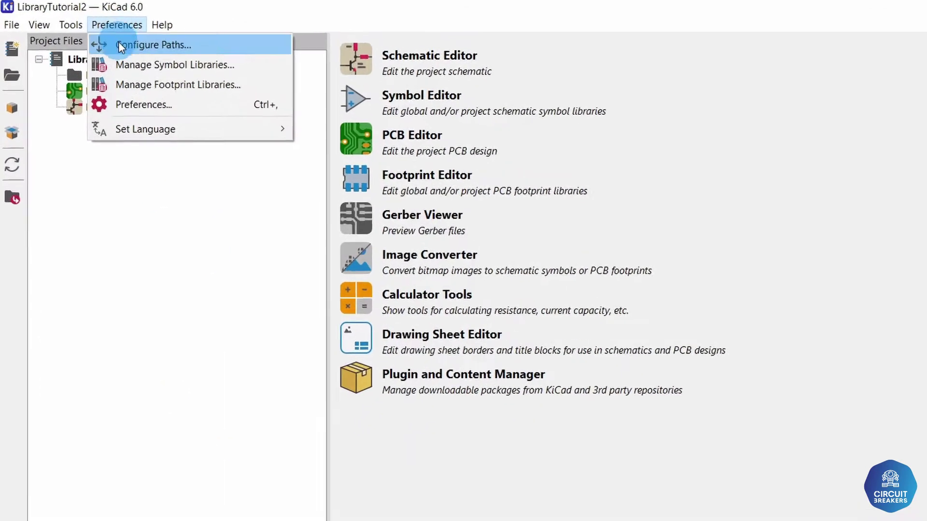
left_click(156, 62)
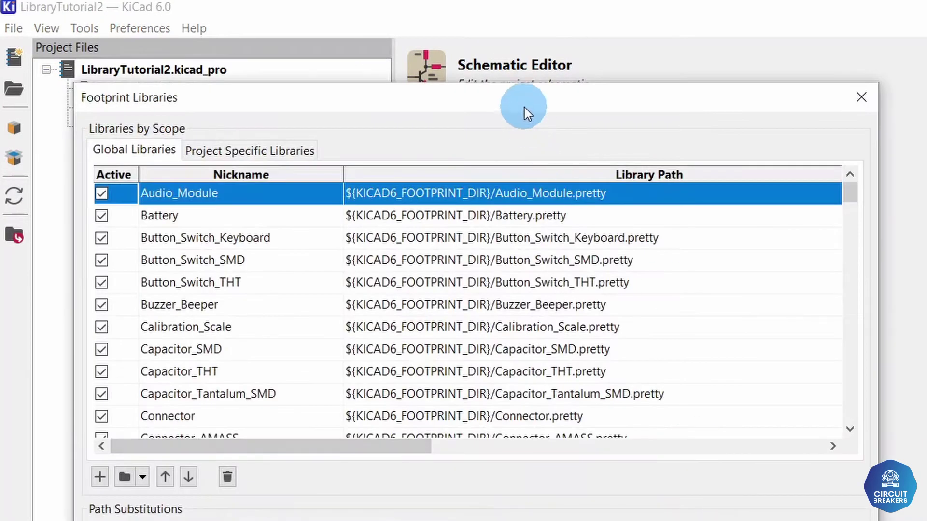
left_click_drag(530, 112, 768, 111)
left_click(501, 164)
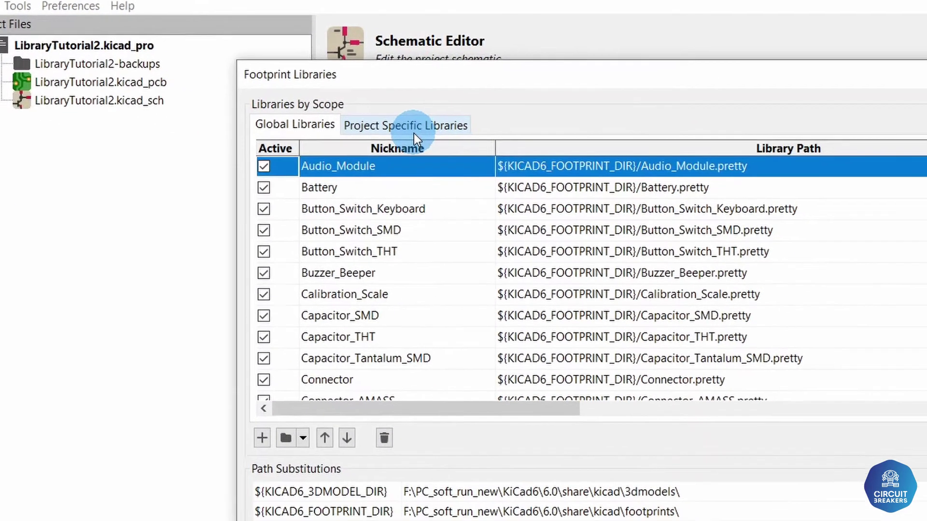
left_click(159, 77)
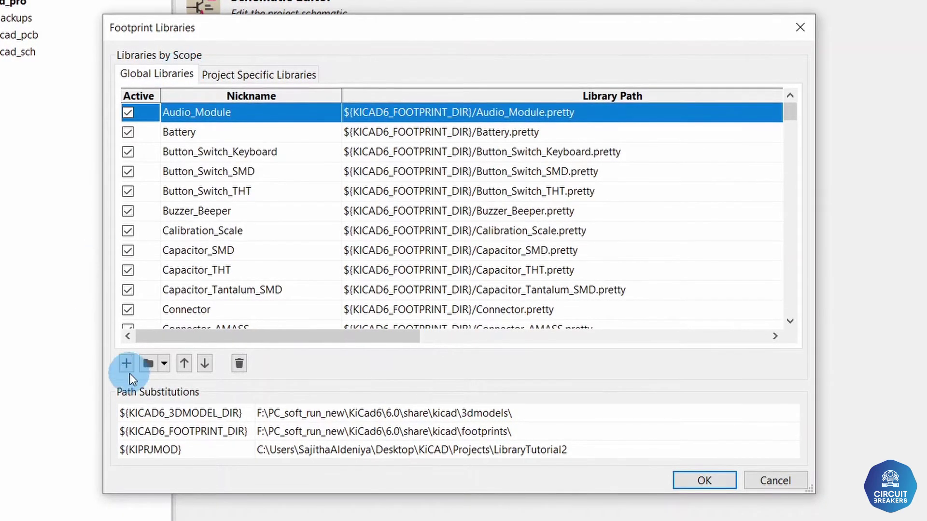
Start adding an existing footprint library and browse from the Desktop's KiCAD folder to the inner kicad-lib-arduino-main folder.
left_click(150, 364)
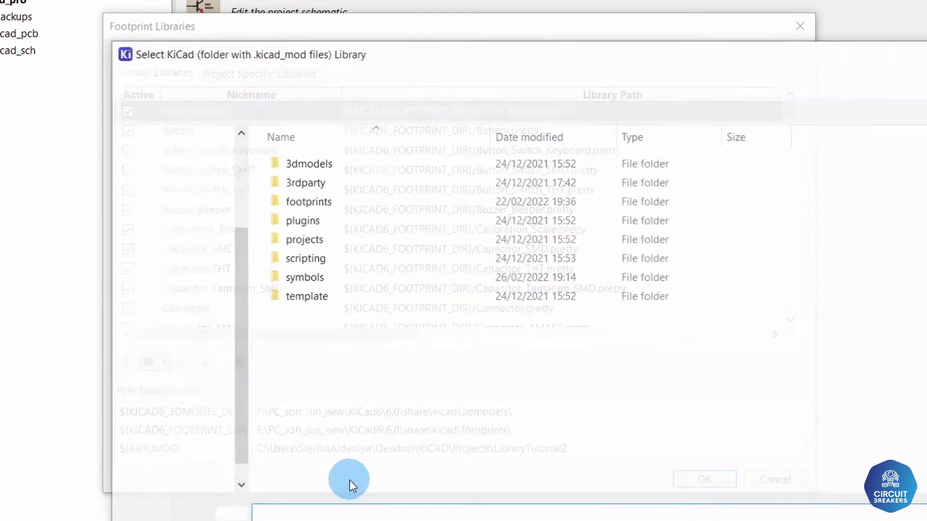
left_click_drag(472, 54, 412, 59)
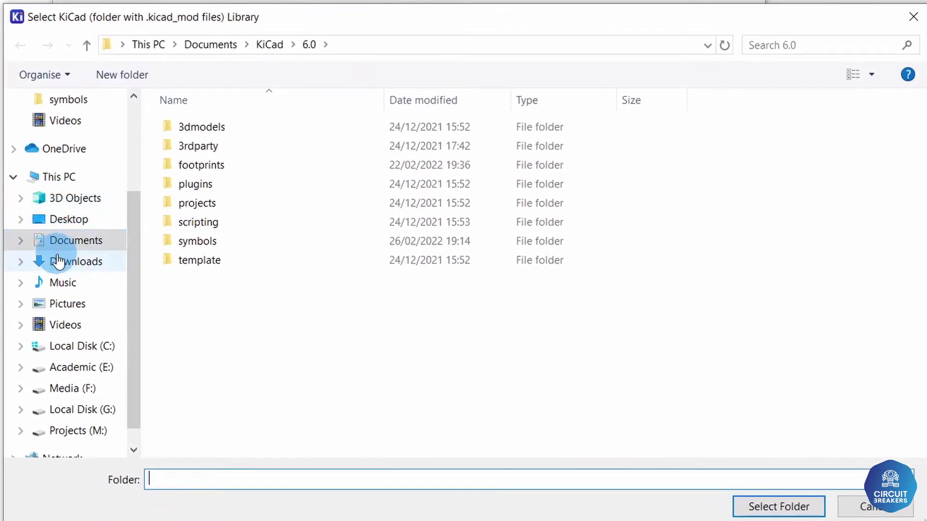
left_click(59, 221)
double_click(196, 129)
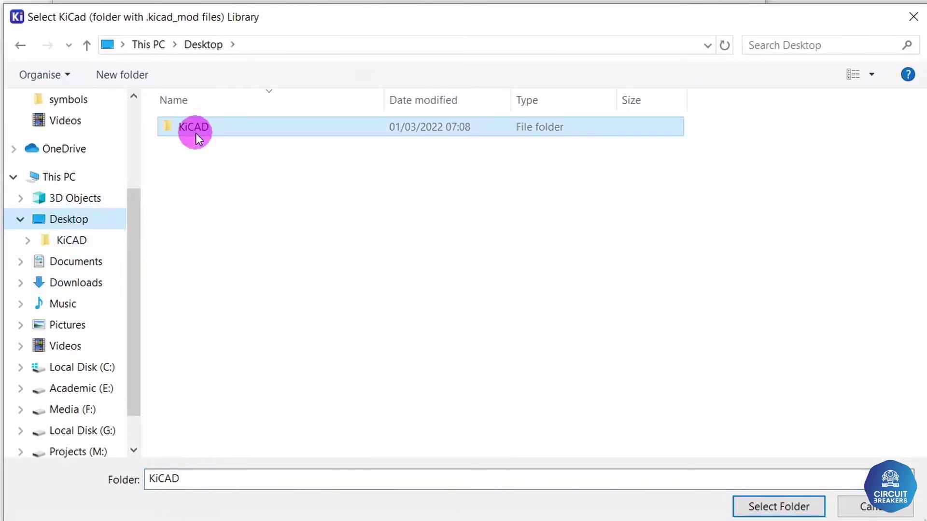
double_click(203, 126)
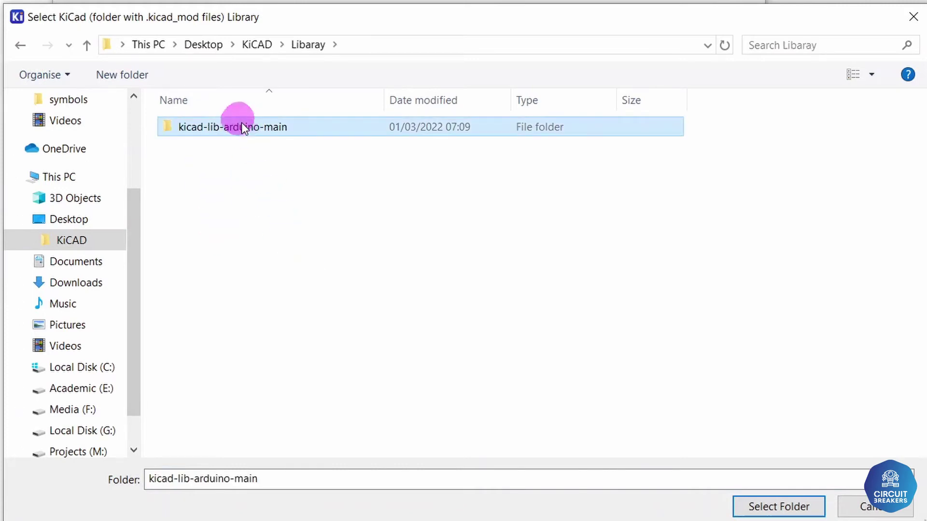
double_click(242, 126)
left_click(261, 133)
double_click(260, 129)
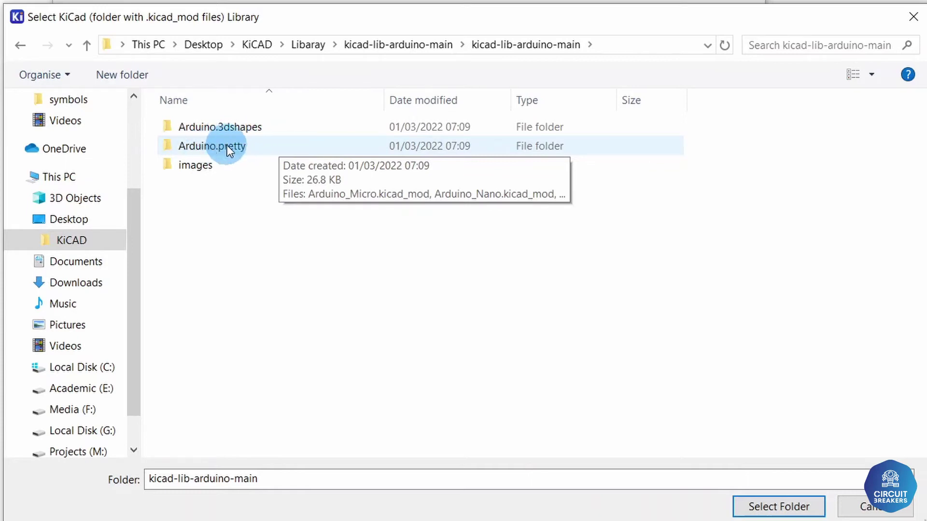
Add the Arduino.pretty folder to the global footprint libraries, check its path and nickname, and save the library list.
left_click(292, 146)
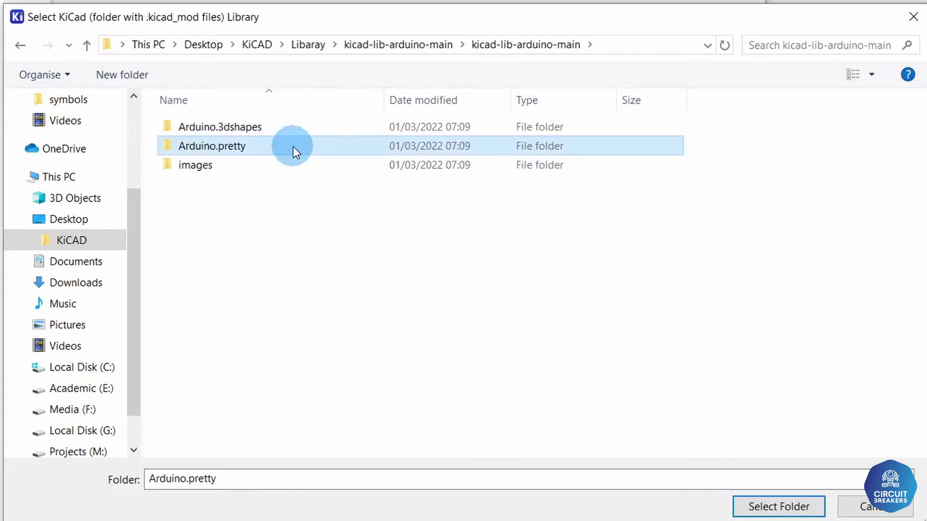
left_click(761, 508)
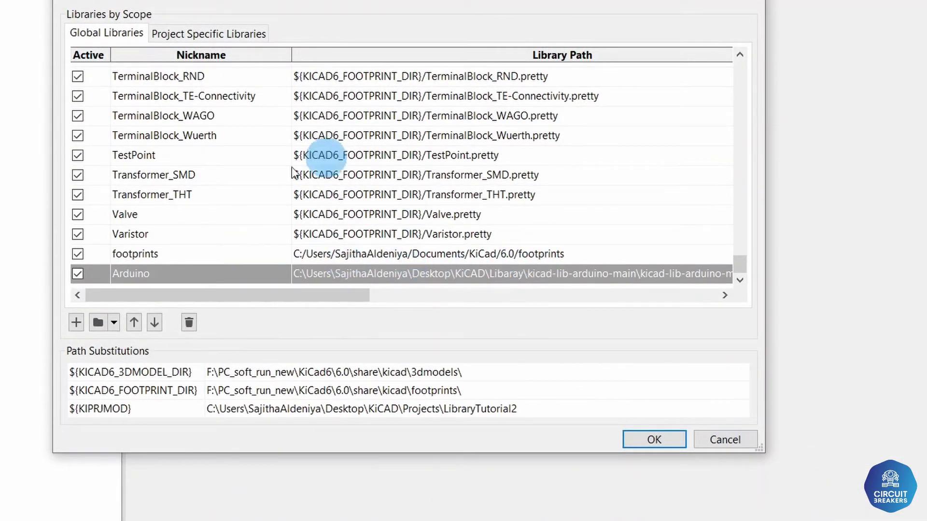
left_click(360, 279)
left_click(453, 276)
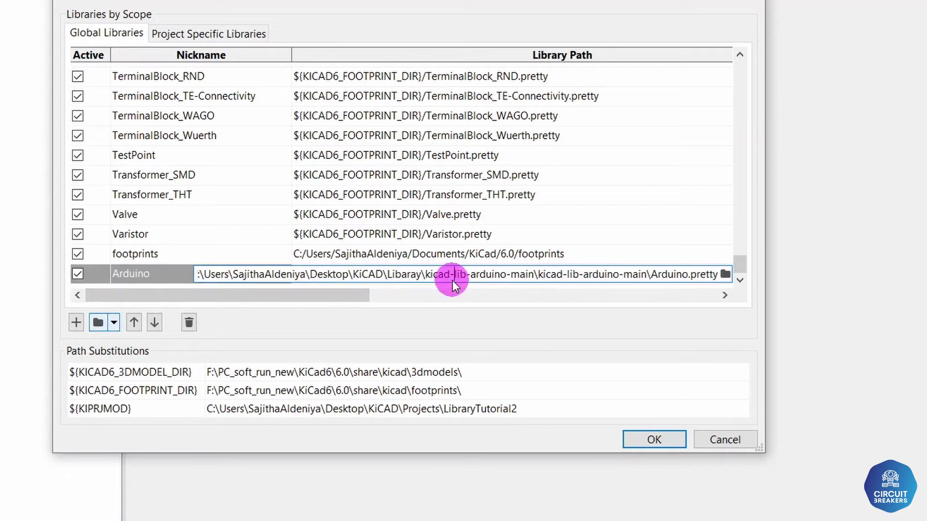
left_click(172, 273)
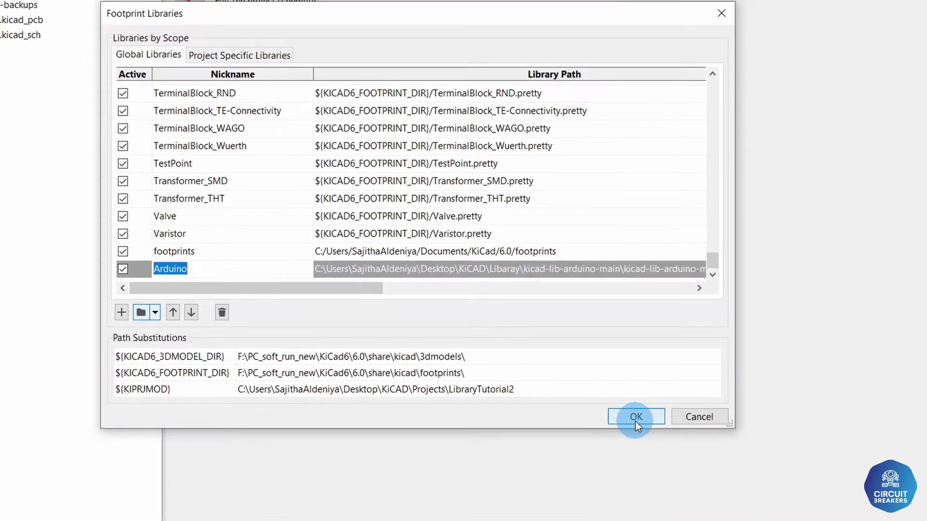
left_click(654, 439)
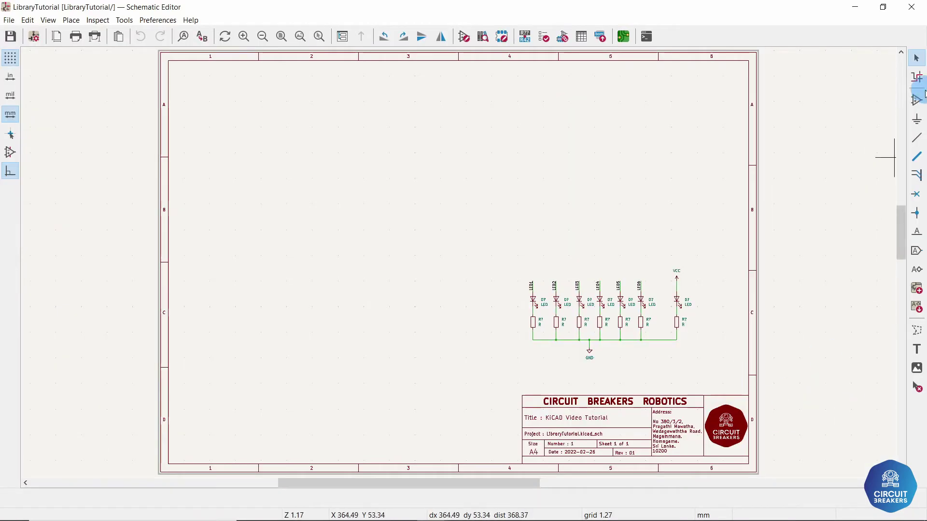
Start adding a symbol to the LibraryTutorial schematic and search the symbol chooser for Arduino.
left_click(917, 100)
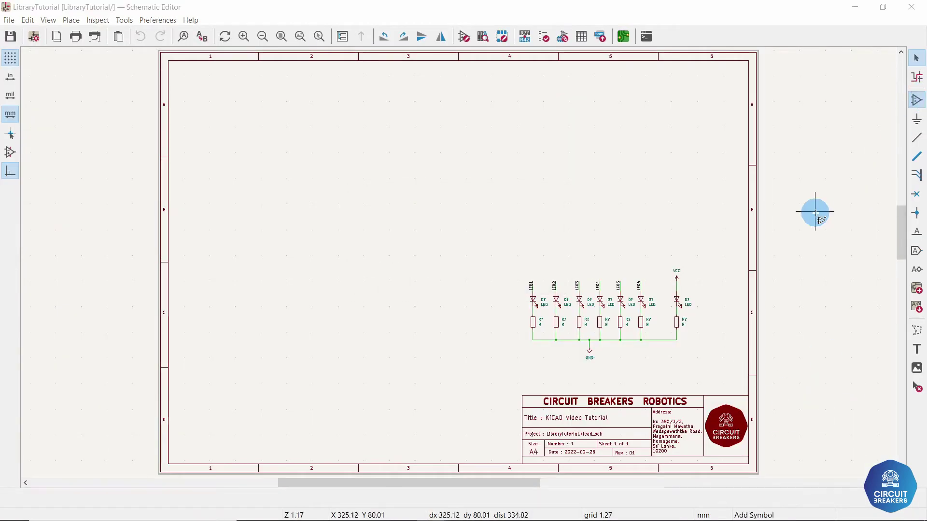
left_click(816, 213)
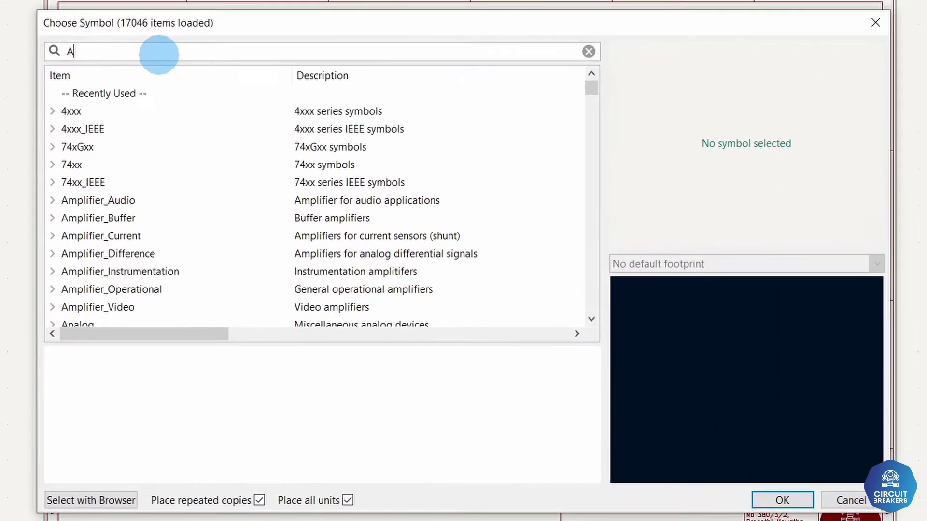
type("Arduino")
Examine the symbol and footprint previews of the boards listed under the Arduino and MCU_Module libraries.
key("Down")
key("Down")
key("Down")
key("Down")
key("Down")
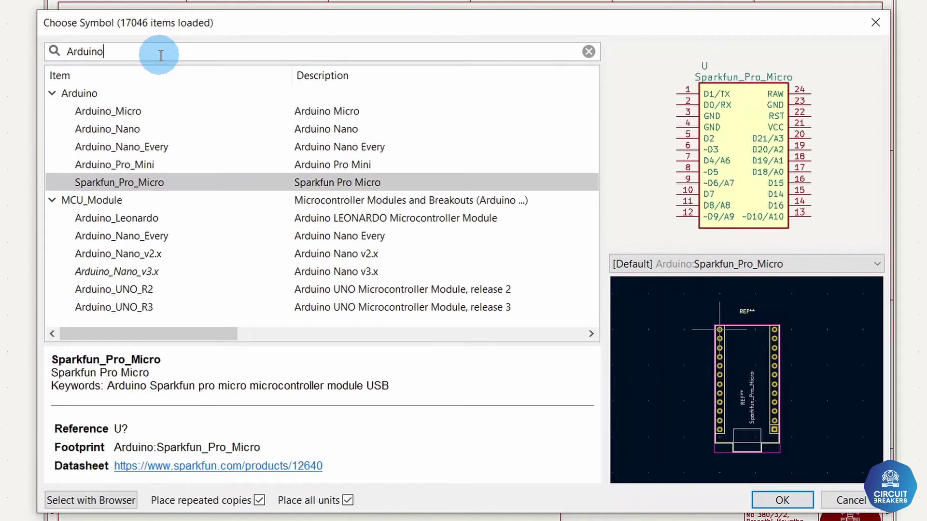
key("Up")
key("Up")
key("Up")
key("Up")
key("Up")
key("Down")
key("Down")
key("Down")
key("Down")
key("Up")
key("Up")
key("Up")
key("Up")
key("Down")
key("Down")
key("Down")
key("Down")
key("Down")
key("Down")
key("Down")
key("Down")
key("Down")
key("Down")
key("Up")
key("Up")
key("Up")
key("Up")
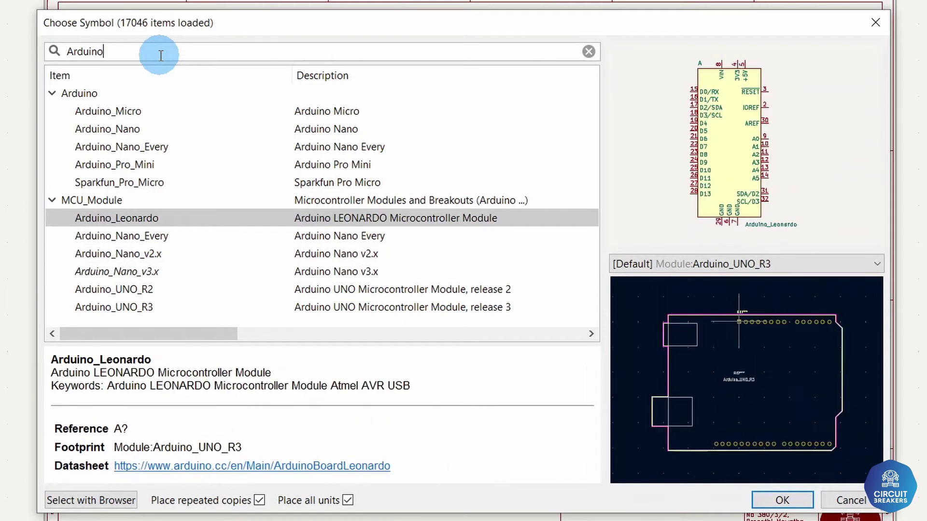
left_click(186, 129)
left_click(188, 161)
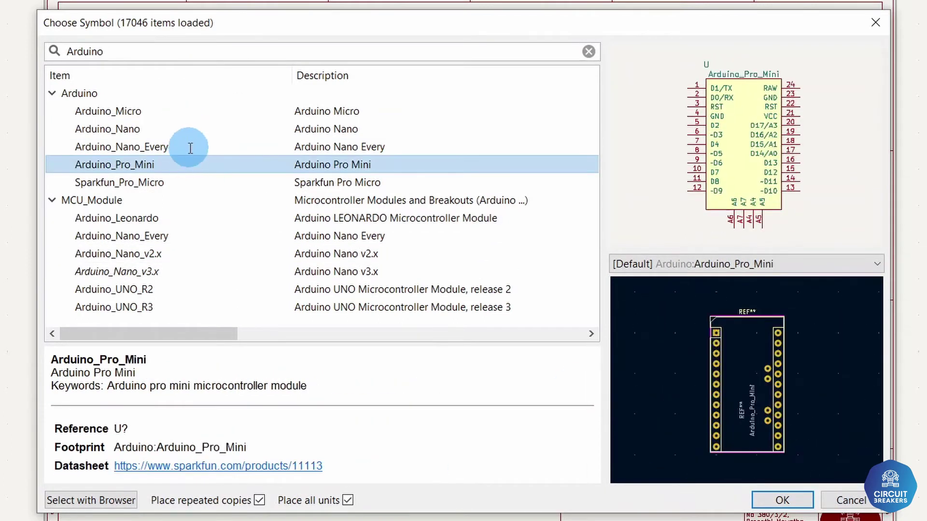
left_click(223, 114)
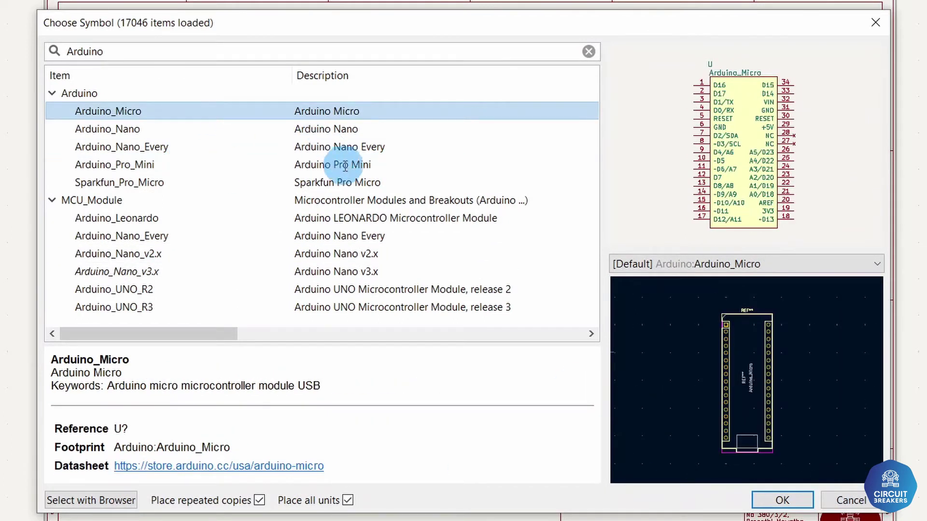
Place one Arduino_Pro_Mini symbol from the Arduino library above the LED circuit and end the placement.
left_click(145, 164)
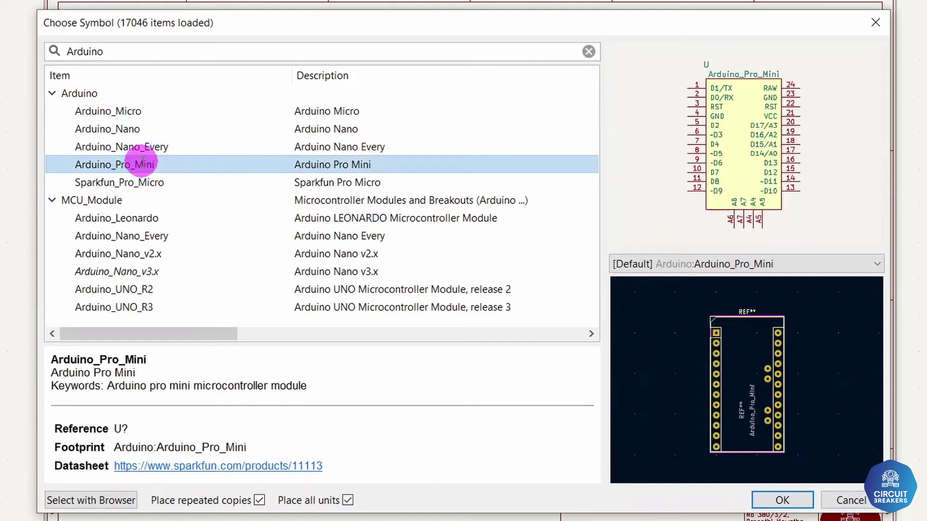
left_click(768, 501)
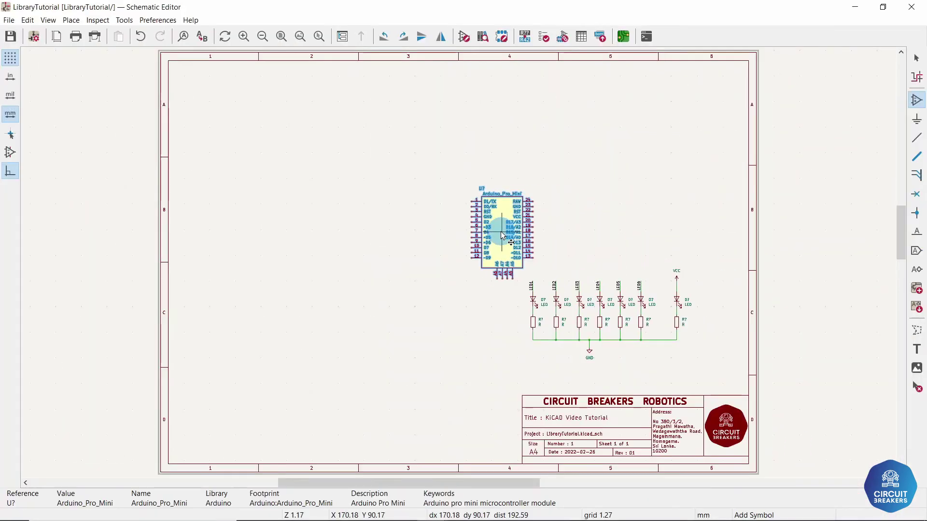
left_click(598, 187)
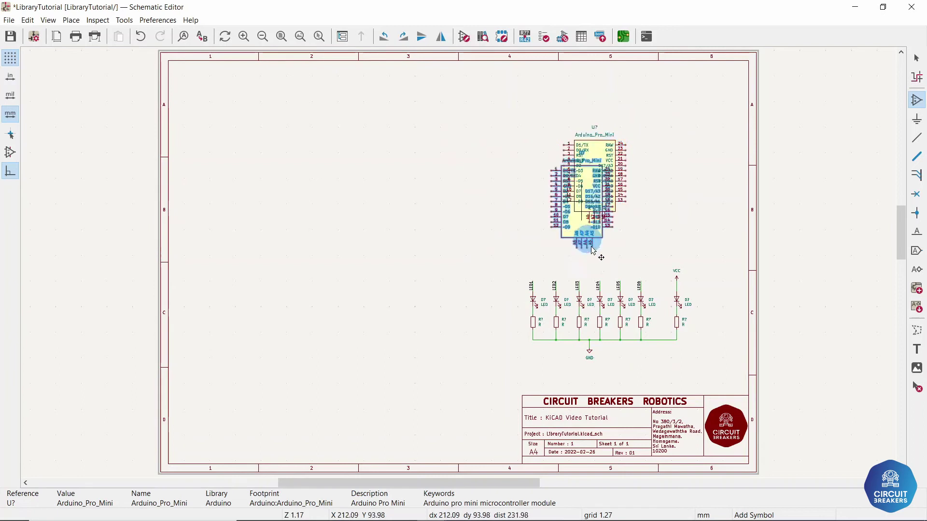
middle_click_drag(674, 227, 675, 231)
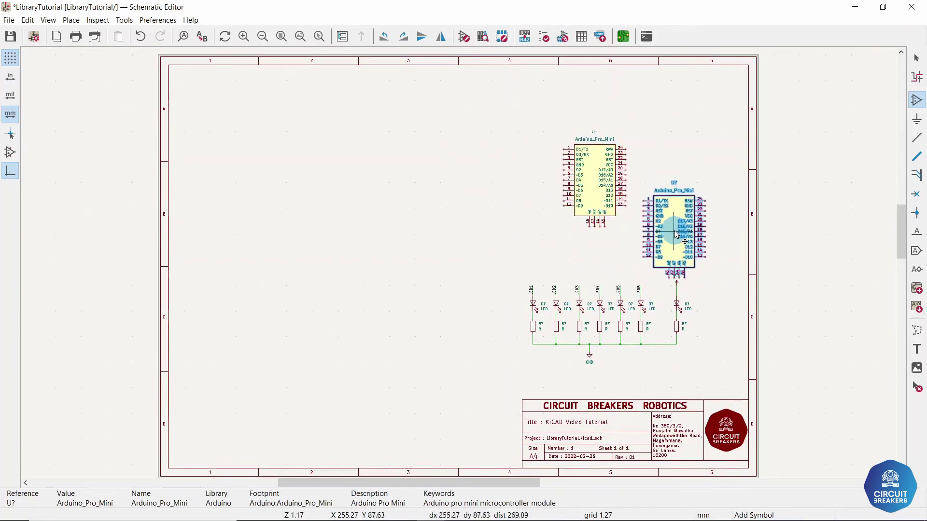
key("Escape")
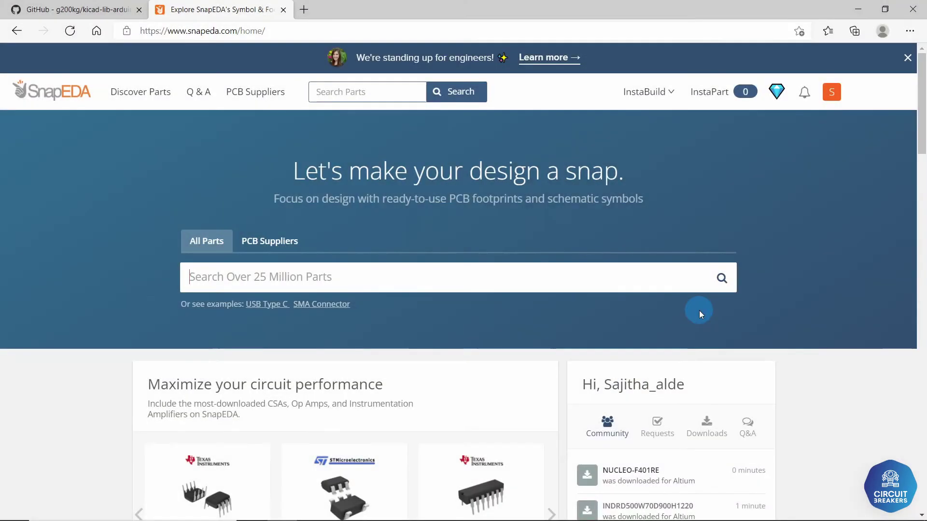
Search all SnapEDA parts for NE555.
scroll(801, 308, "down", 3)
scroll(801, 308, "up", 2)
scroll(802, 308, "up", 1)
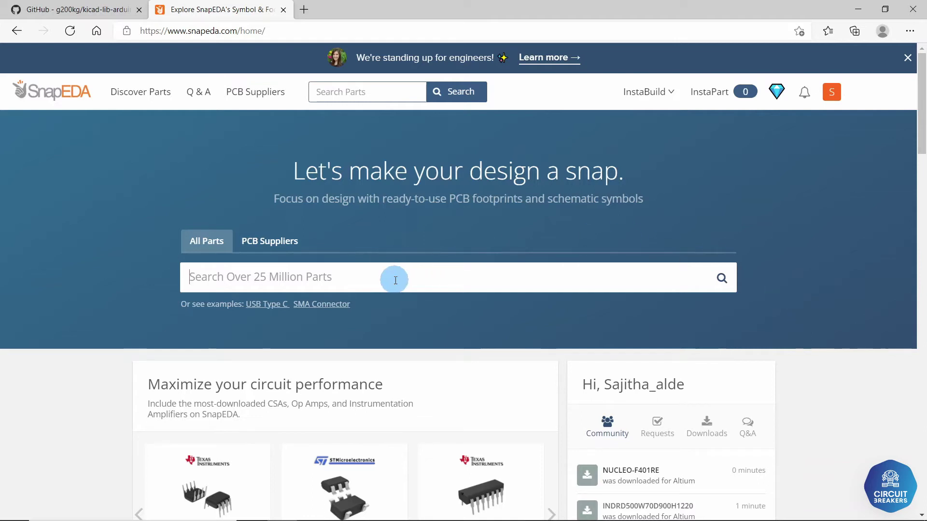
left_click(365, 275)
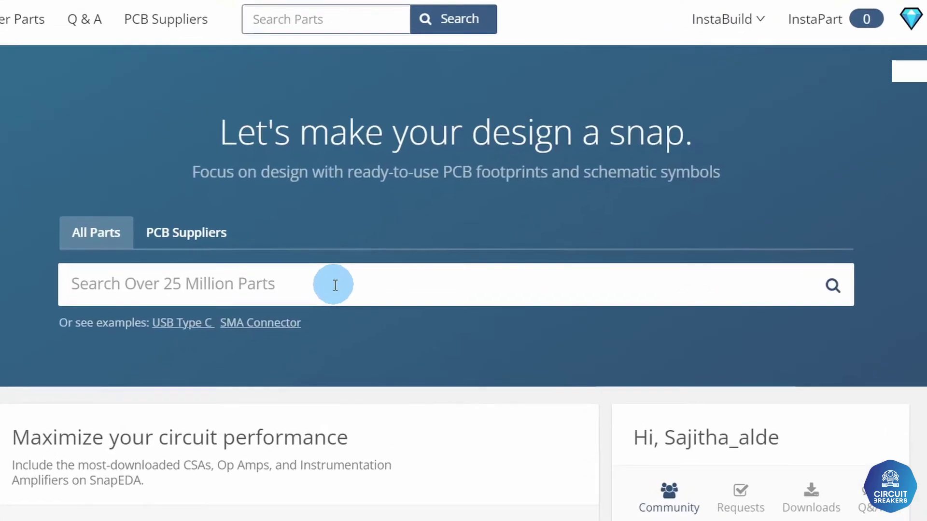
left_click(335, 285)
type("NE555")
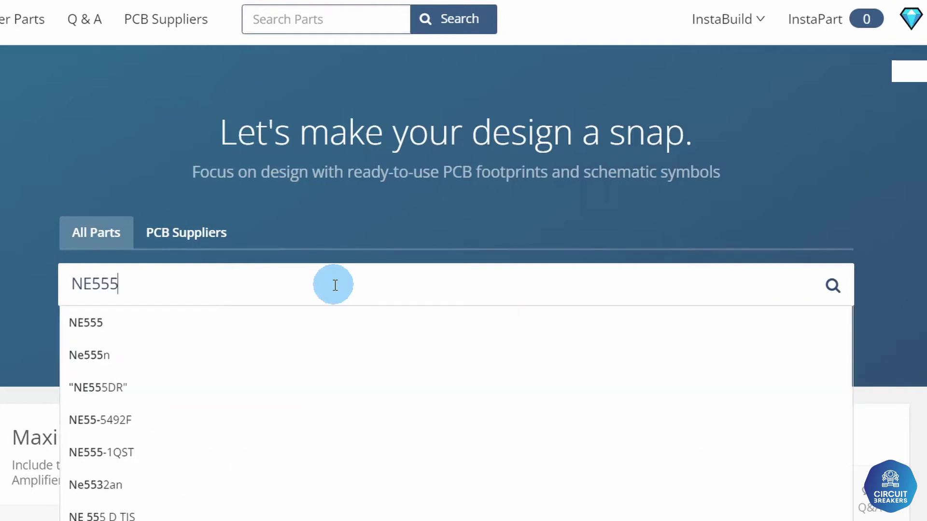
key("Return")
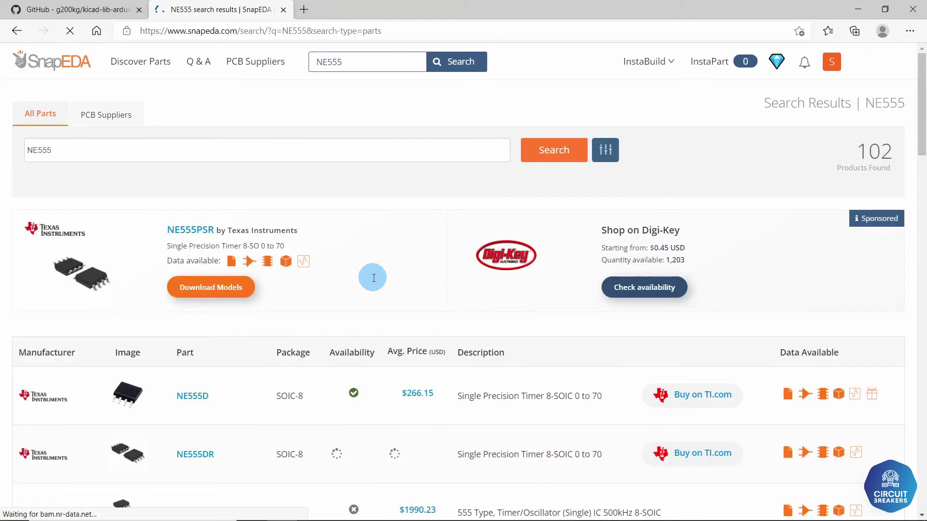
Look through the NE555 search results and open the part page of the STMicroelectronics NE555DT.
scroll(371, 276, "down", 3)
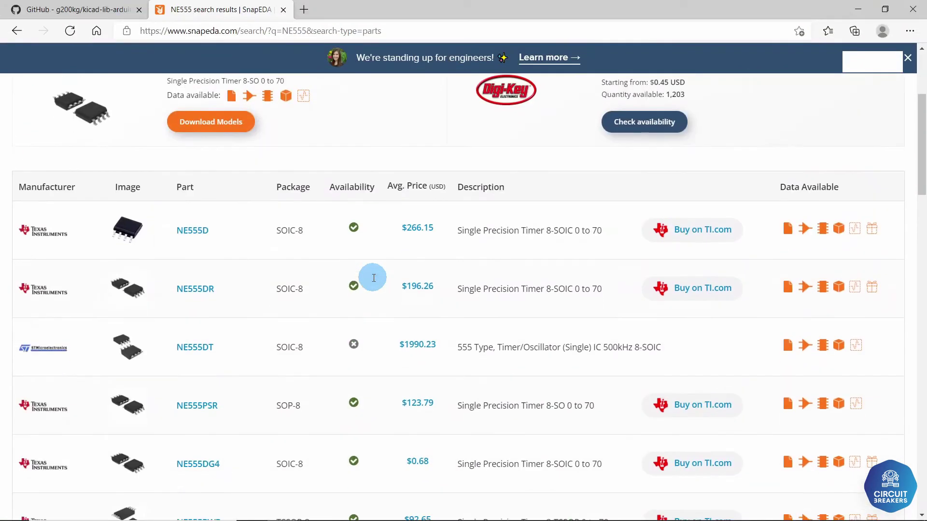
scroll(323, 387, "down", 3)
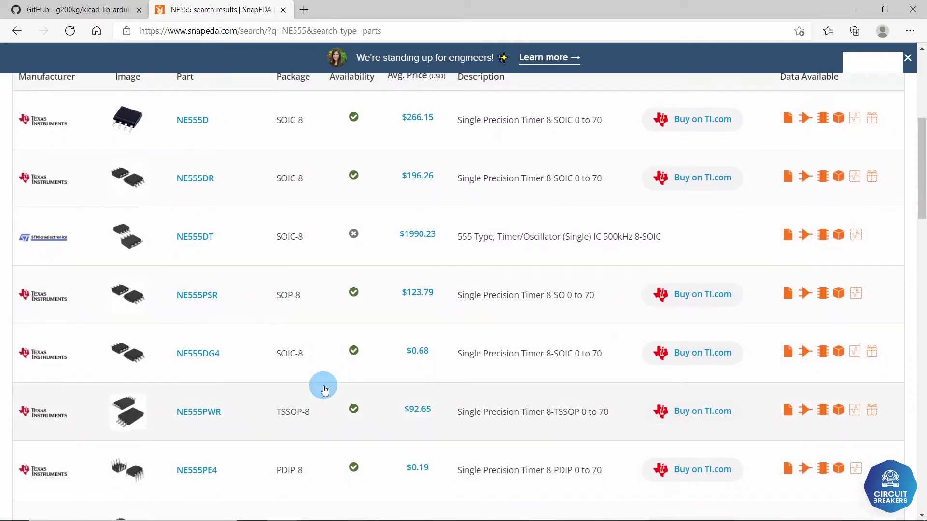
scroll(325, 390, "down", 1)
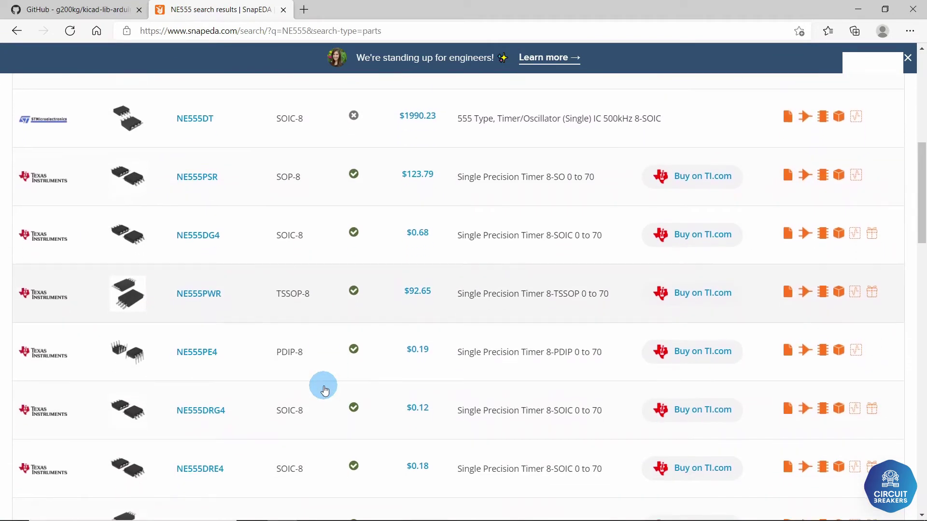
scroll(325, 390, "up", 2)
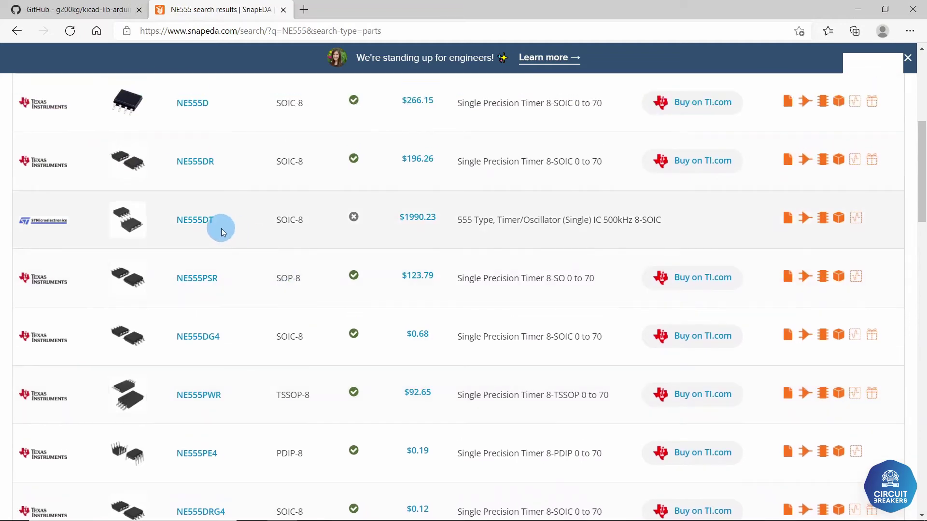
left_click(212, 230)
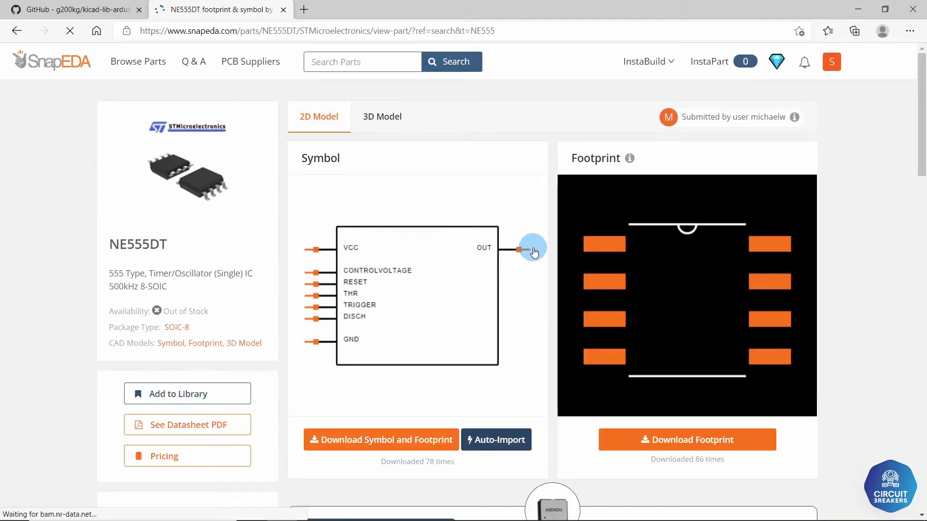
Examine the NE555DT part page, rotate its 3D model, and return to the 2D symbol and footprint previews.
scroll(451, 314, "down", 5)
scroll(454, 314, "up", 5)
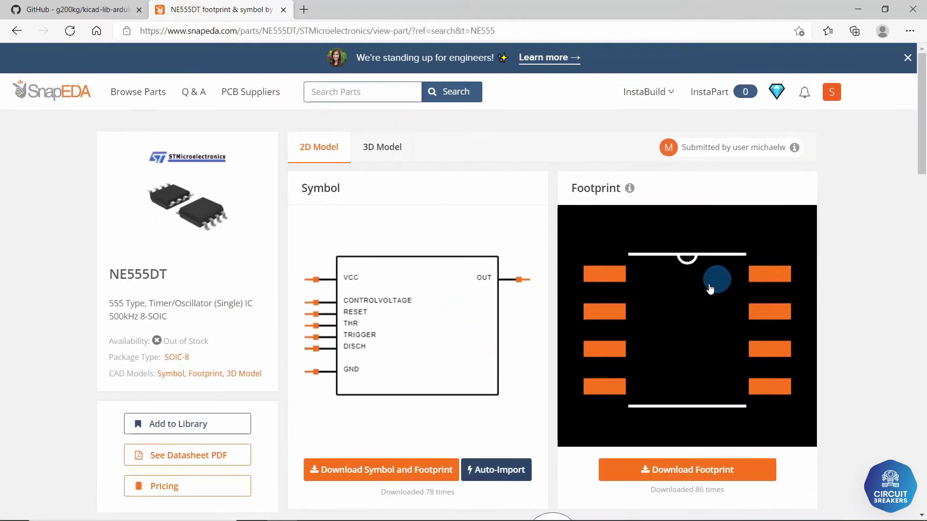
left_click(386, 154)
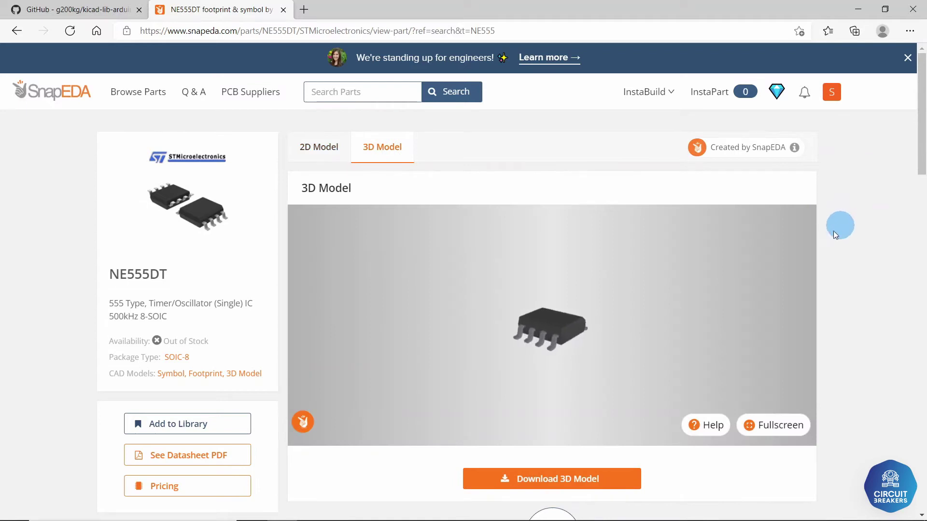
left_click_drag(563, 311, 507, 344)
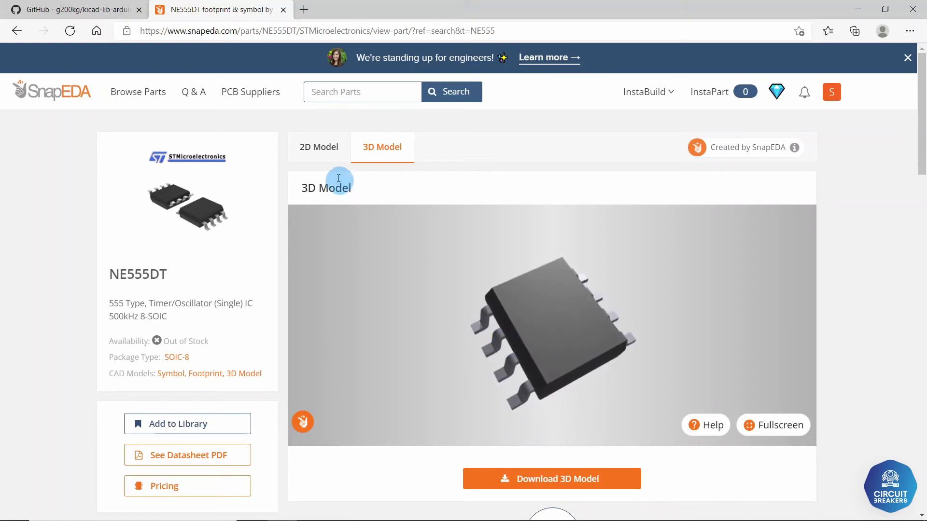
left_click(320, 148)
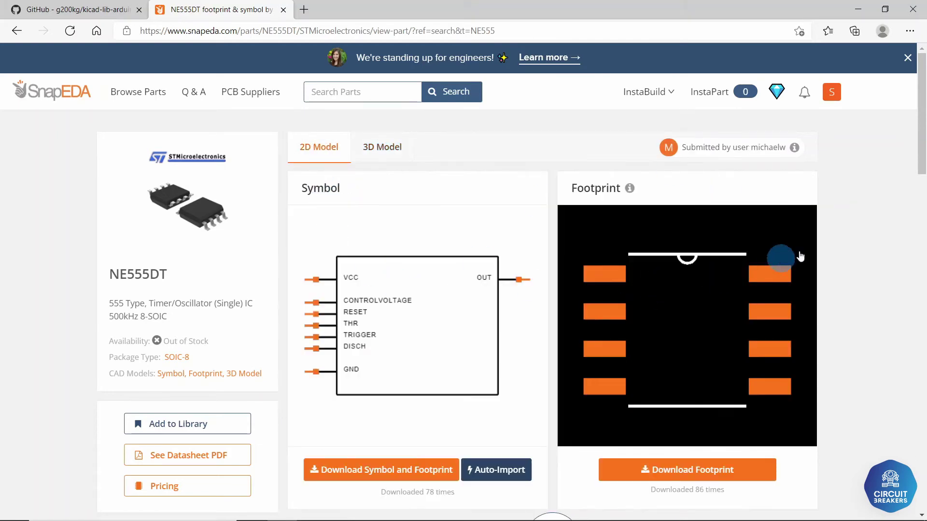
left_click(869, 91)
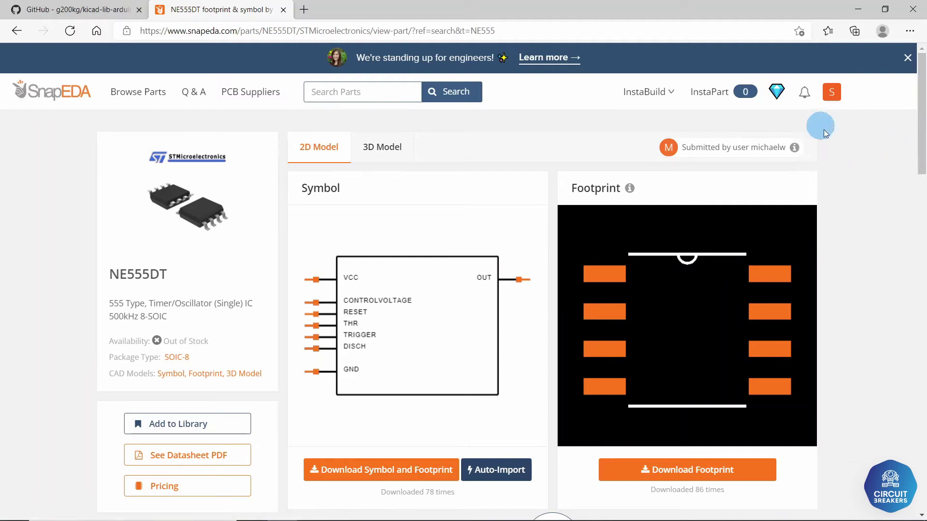
left_click(834, 92)
left_click(917, 275)
left_click(832, 92)
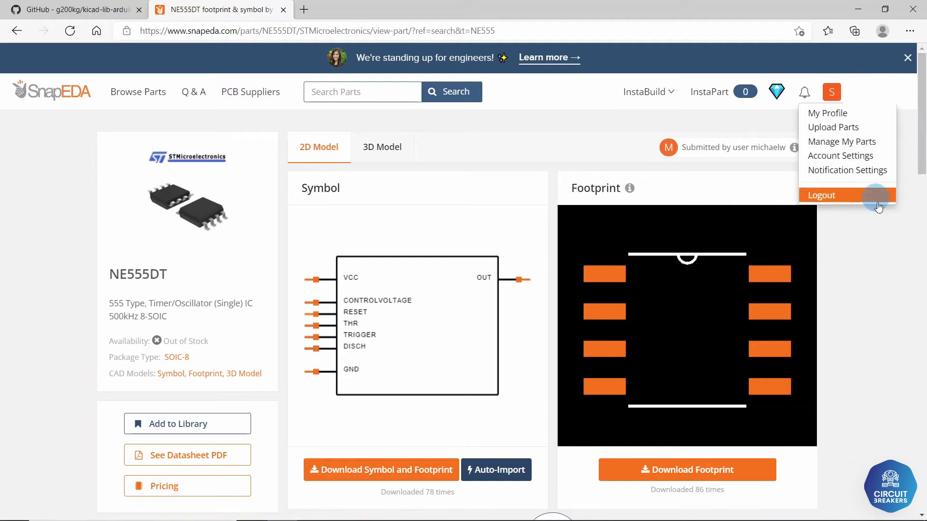
left_click(910, 289)
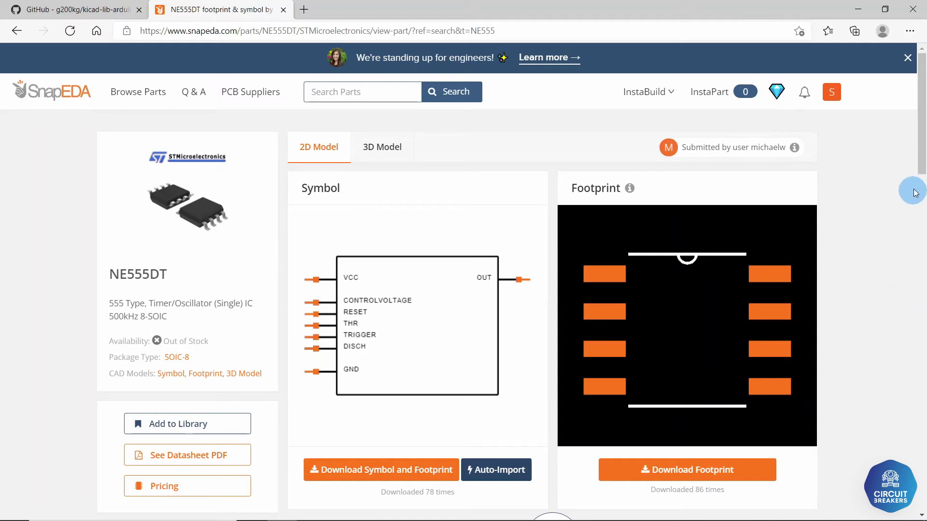
Download the NE555DT symbol and footprint in the KiCad V6 & Later format.
left_click_drag(920, 123, 922, 150)
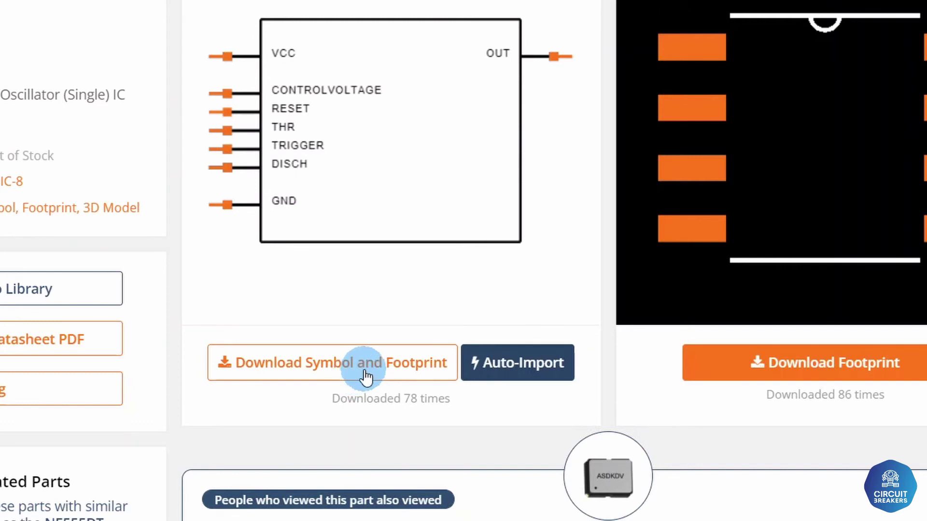
left_click(365, 376)
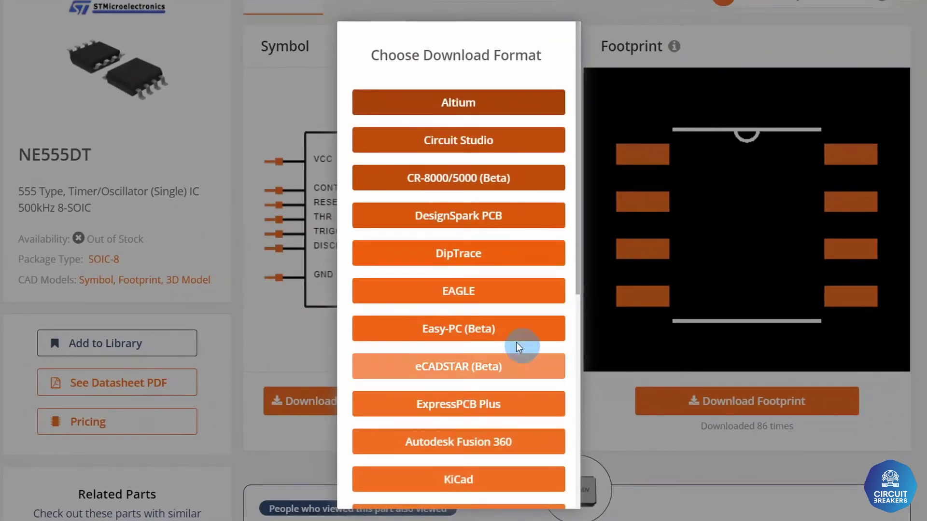
scroll(471, 297, "down", 3)
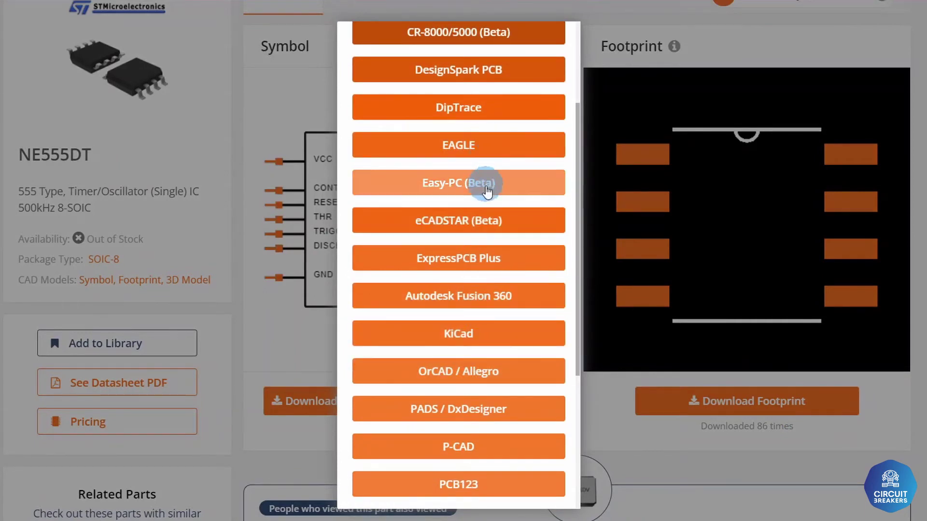
left_click(511, 340)
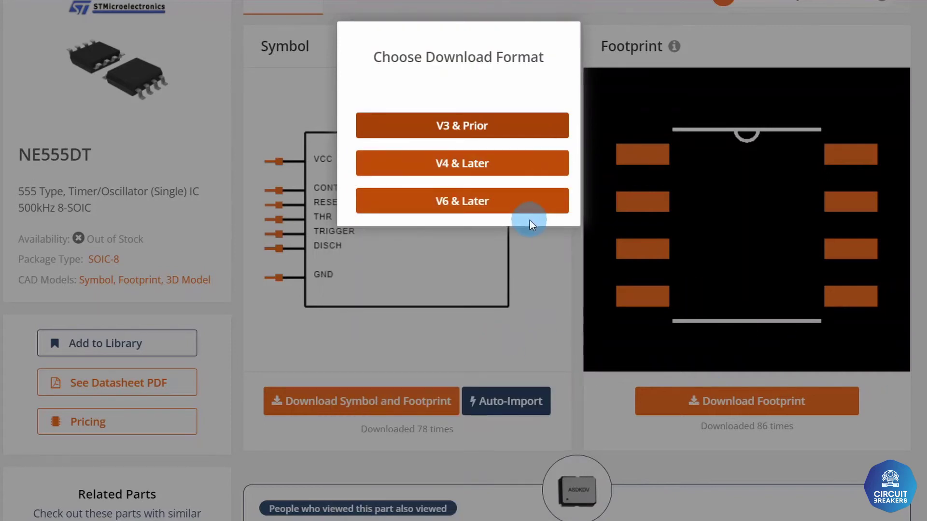
left_click(507, 208)
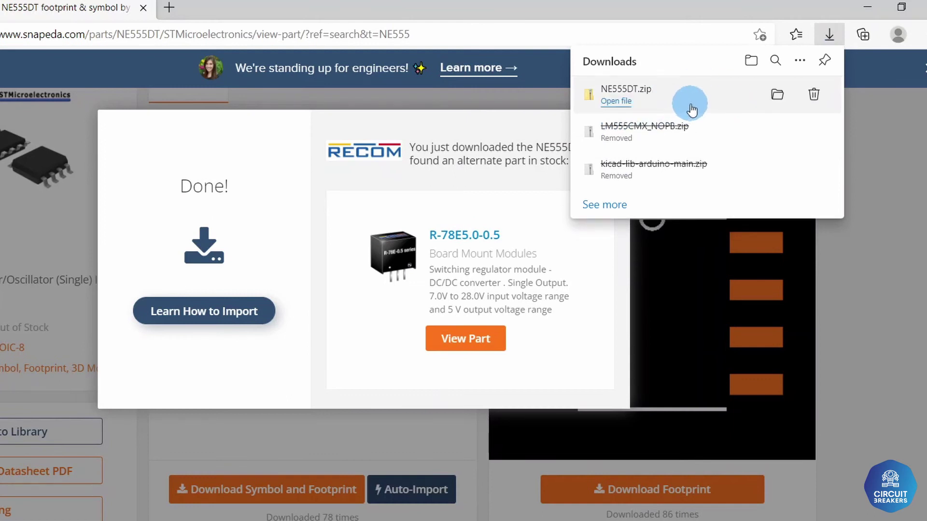
Move NE555DT.zip from the Downloads folder into the Libaray folder inside the desktop's KiCAD folder.
left_click(181, 520)
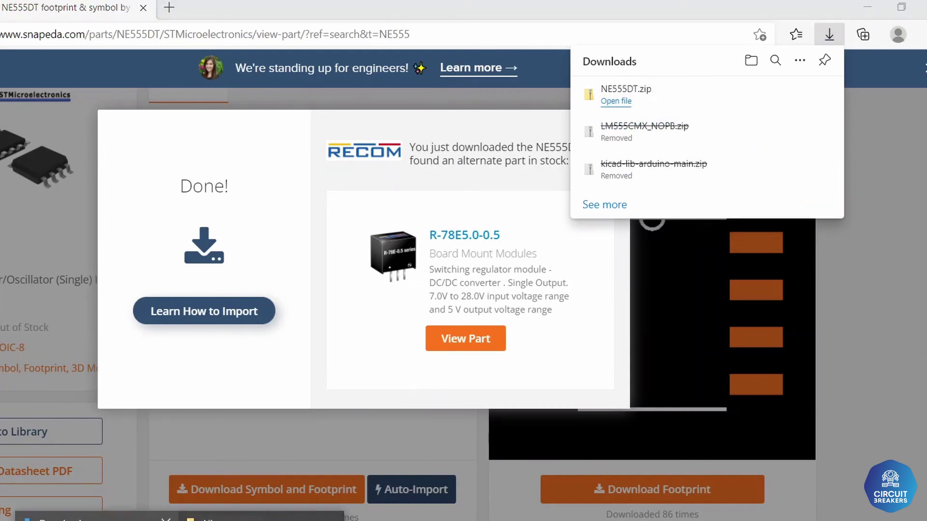
left_click(261, 520)
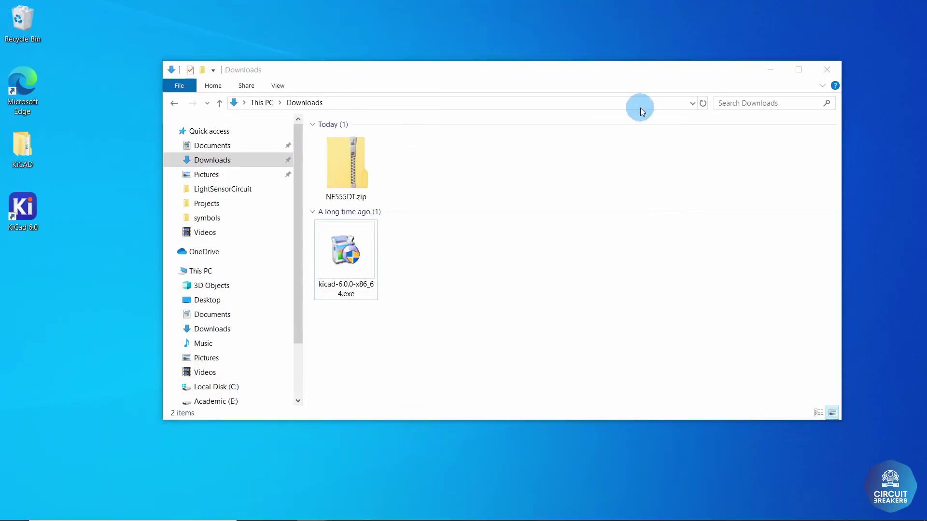
left_click(372, 144)
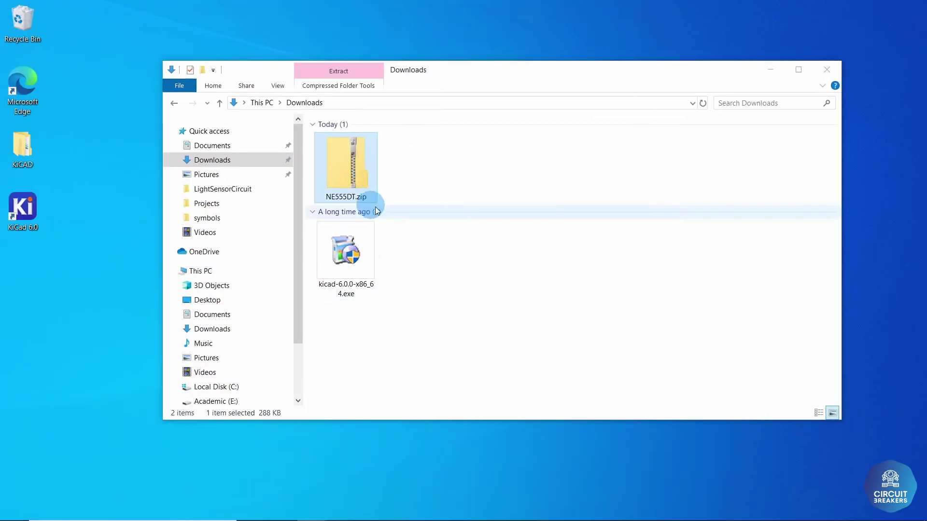
left_click_drag(514, 76, 667, 67)
left_click(30, 154)
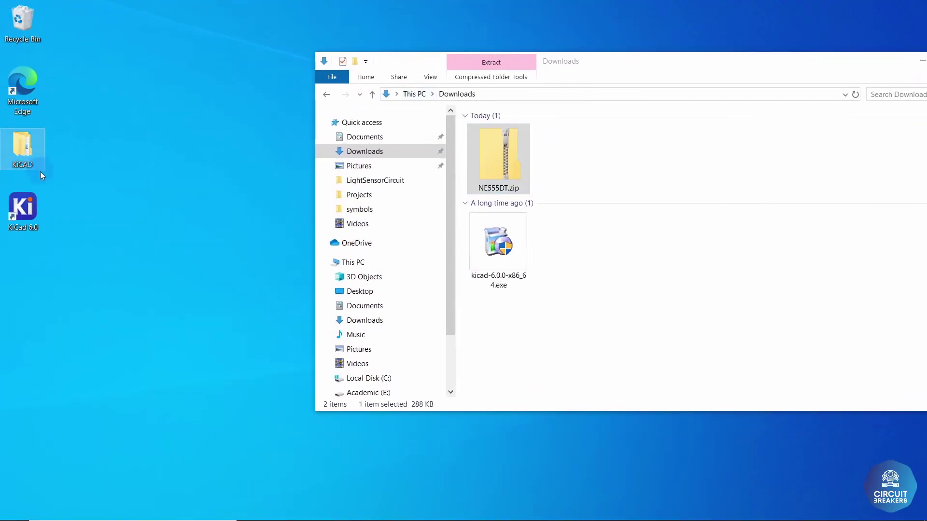
double_click(7, 161)
left_click_drag(450, 20, 534, 231)
left_click(289, 290)
double_click(288, 289)
left_click_drag(499, 159, 471, 430)
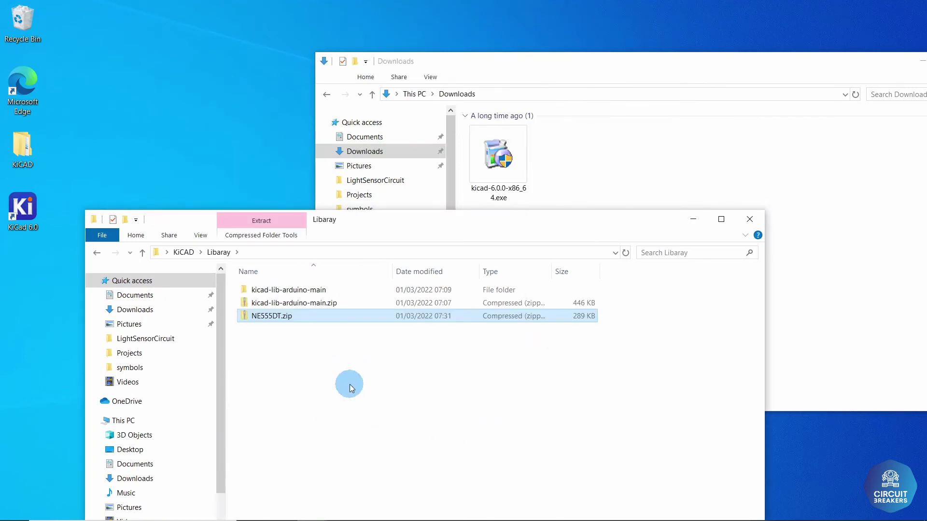
Extract NE555DT.zip within the Libaray folder and open the extracted NE555DT folder.
right_click(259, 323)
left_click(333, 98)
left_click(561, 390)
left_click(763, 8)
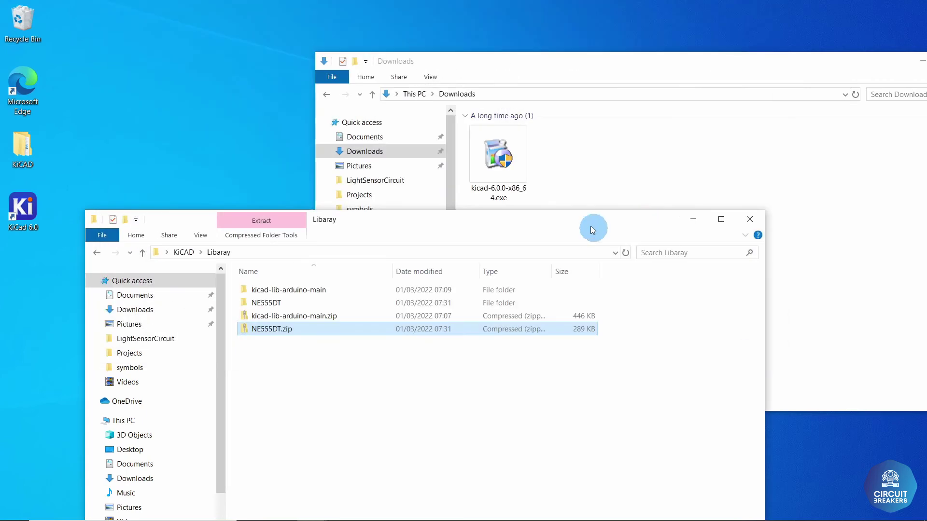
left_click_drag(565, 223, 616, 93)
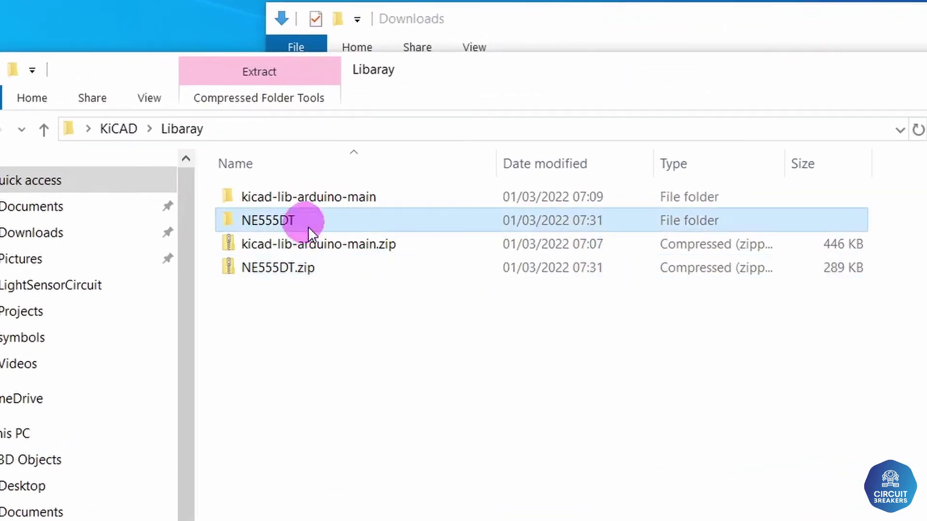
double_click(338, 174)
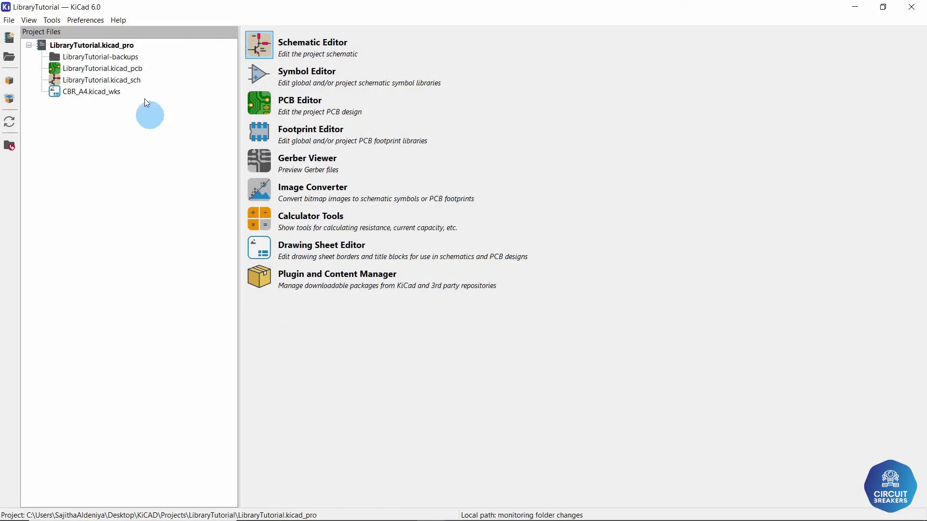
Open the symbol library manager and display the global libraries.
left_click(90, 20)
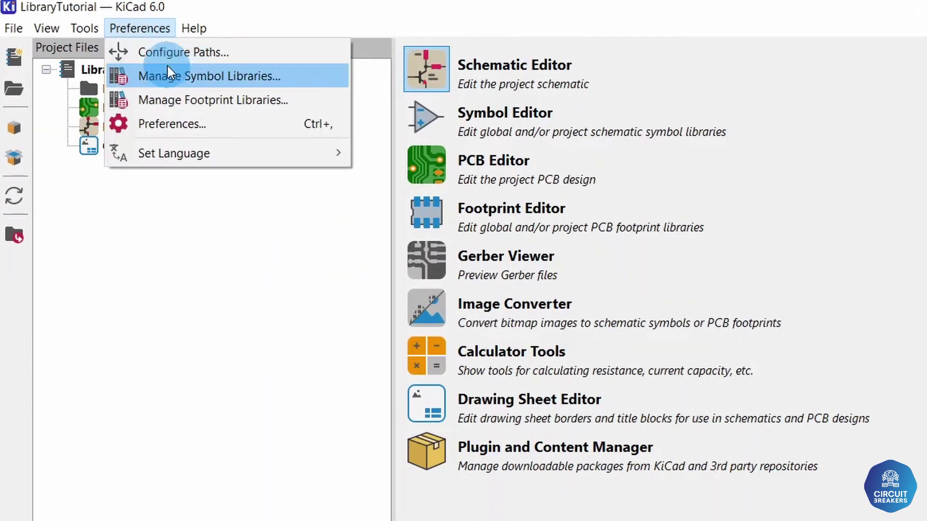
left_click(167, 68)
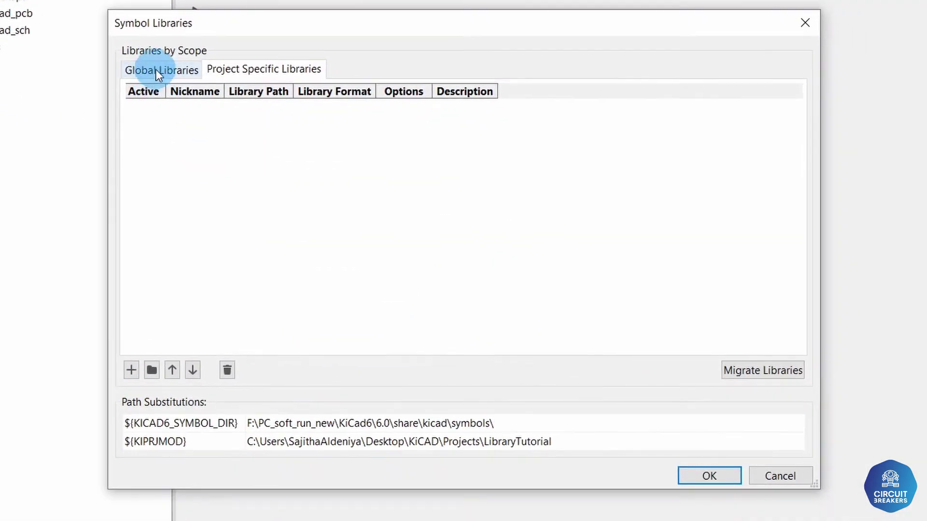
left_click(259, 107)
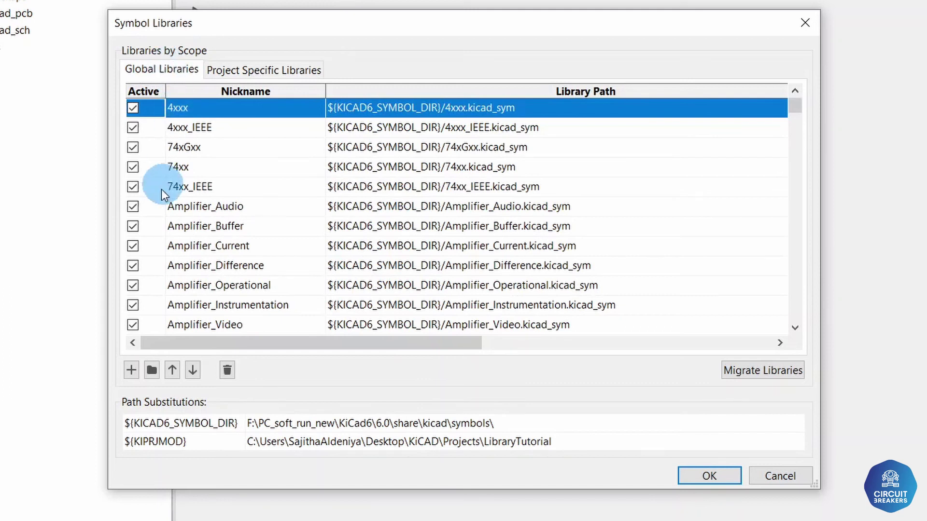
Add NE555DT.lib from the desktop's KiCAD\Libaray\NE555DT folder to the global symbol libraries and save the library table.
left_click(151, 370)
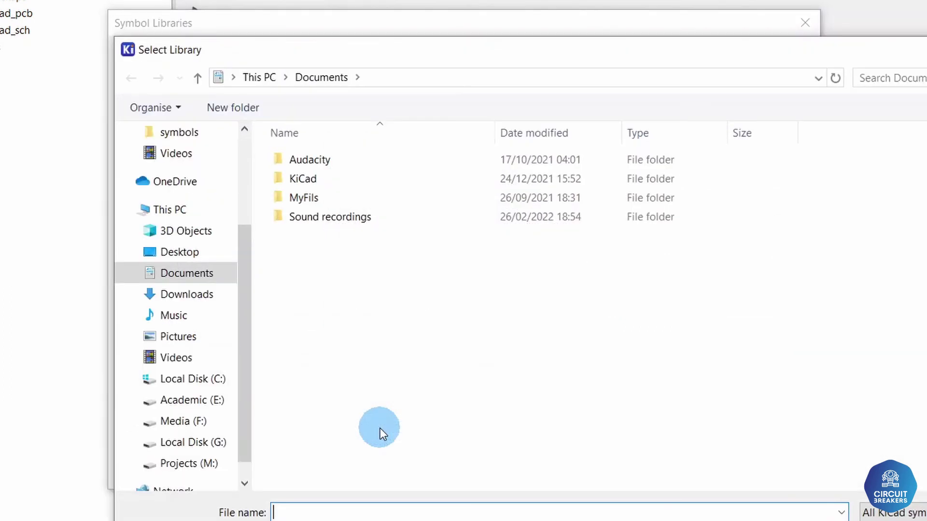
left_click(192, 253)
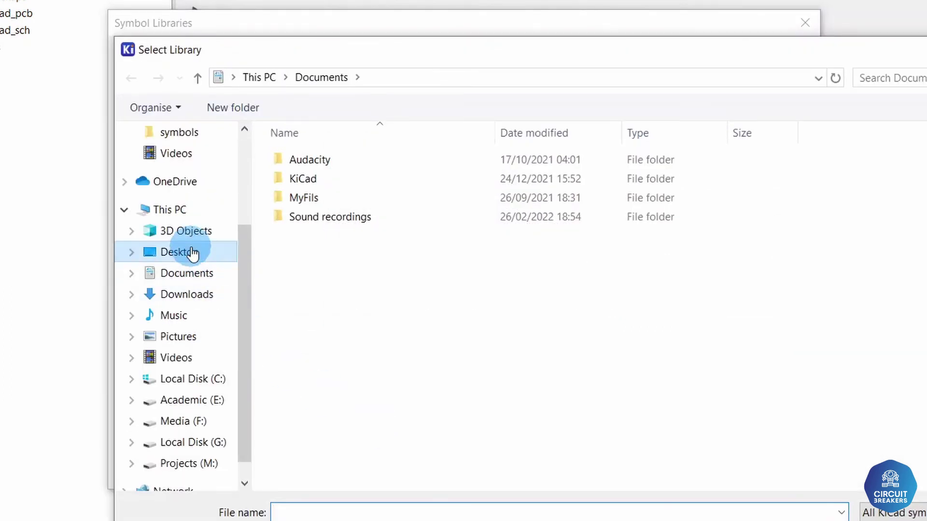
left_click(309, 167)
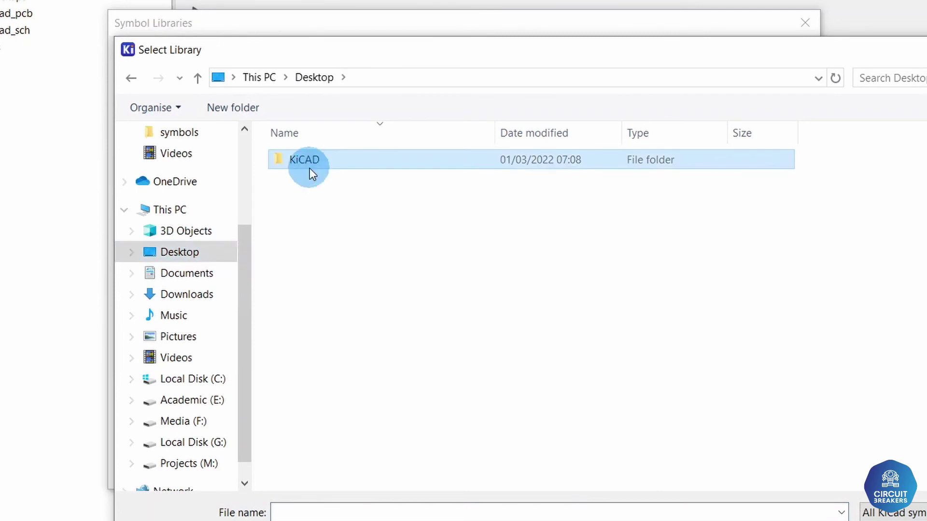
double_click(309, 168)
double_click(334, 159)
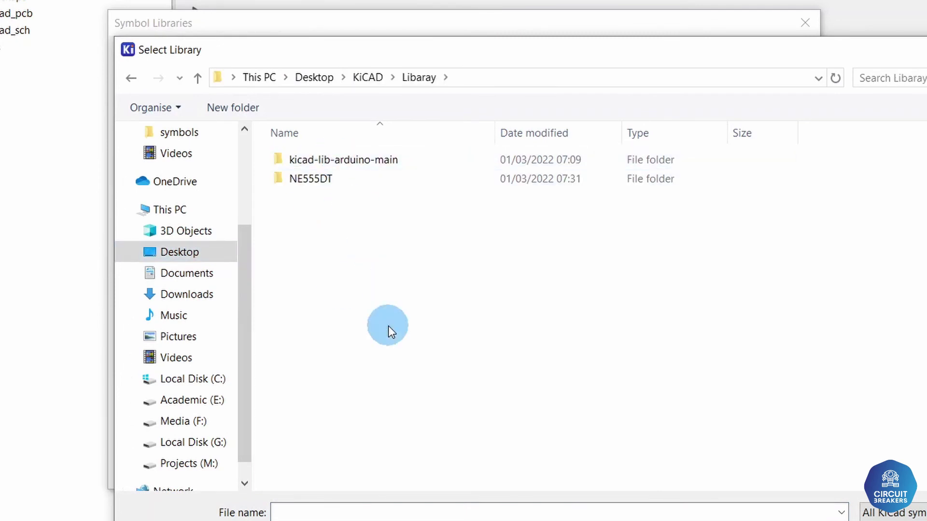
double_click(359, 179)
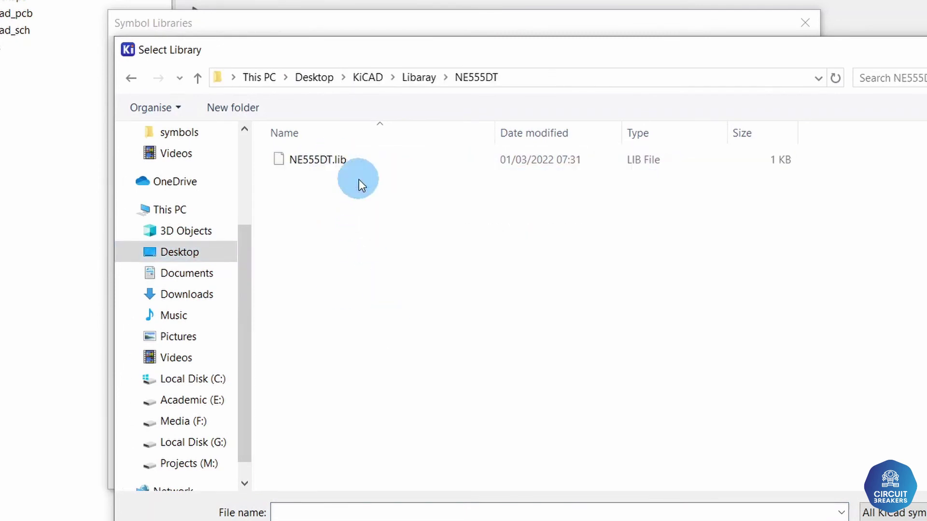
left_click(411, 160)
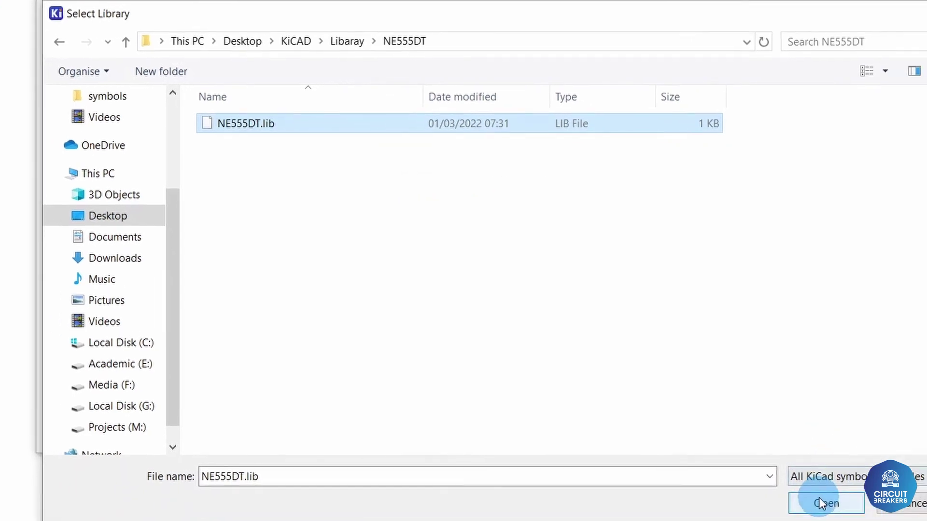
left_click(893, 520)
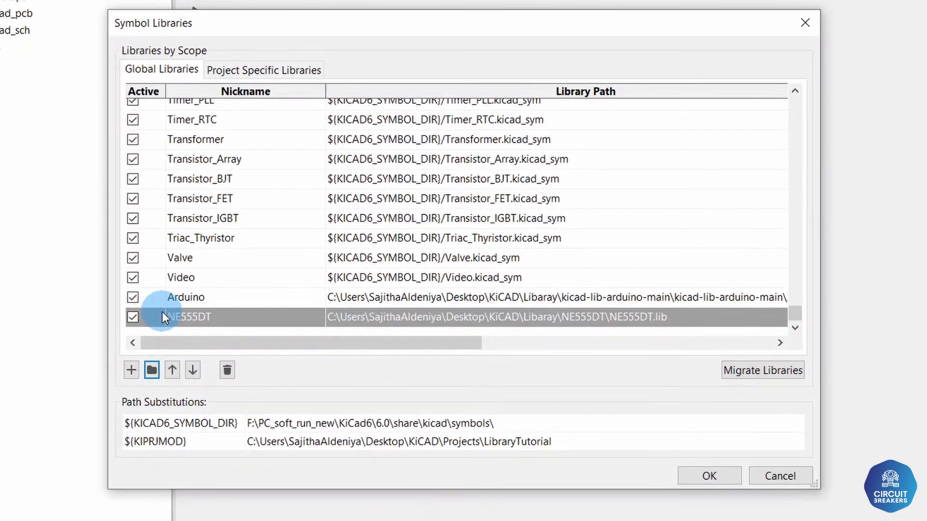
left_click(164, 316)
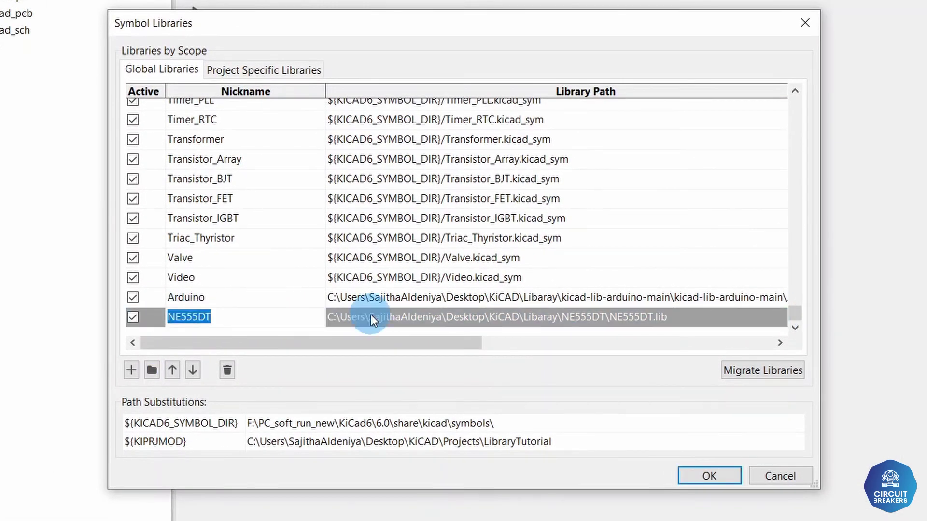
left_click(710, 476)
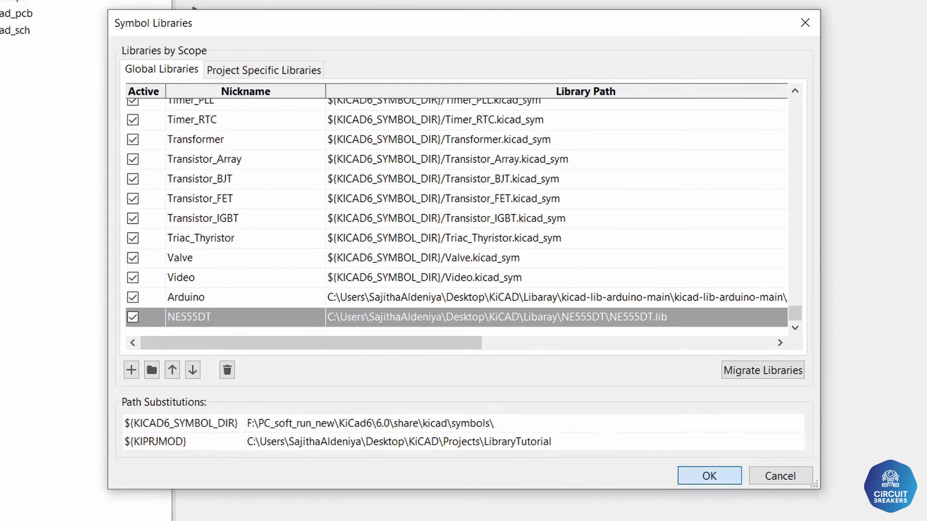
left_click(710, 476)
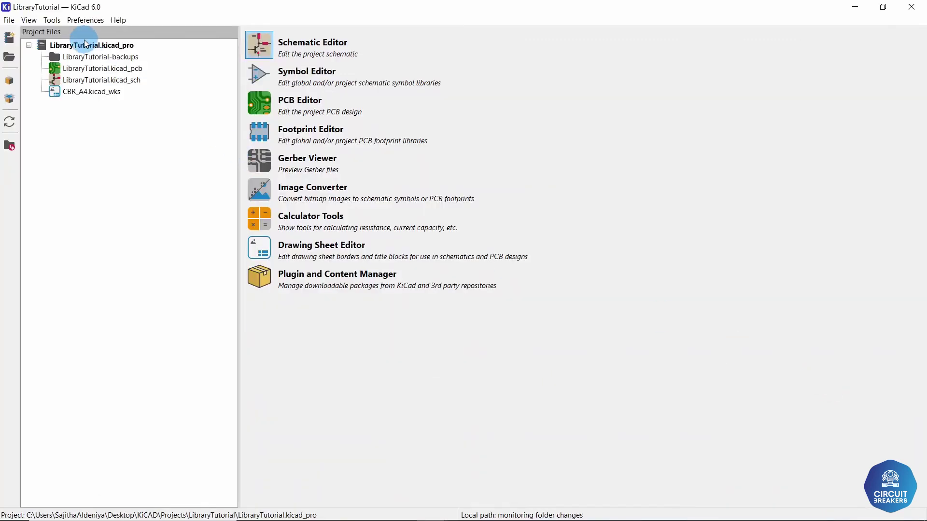
Add the NE555DT folder inside Libaray as a global footprint library and save the footprint library table.
left_click(85, 24)
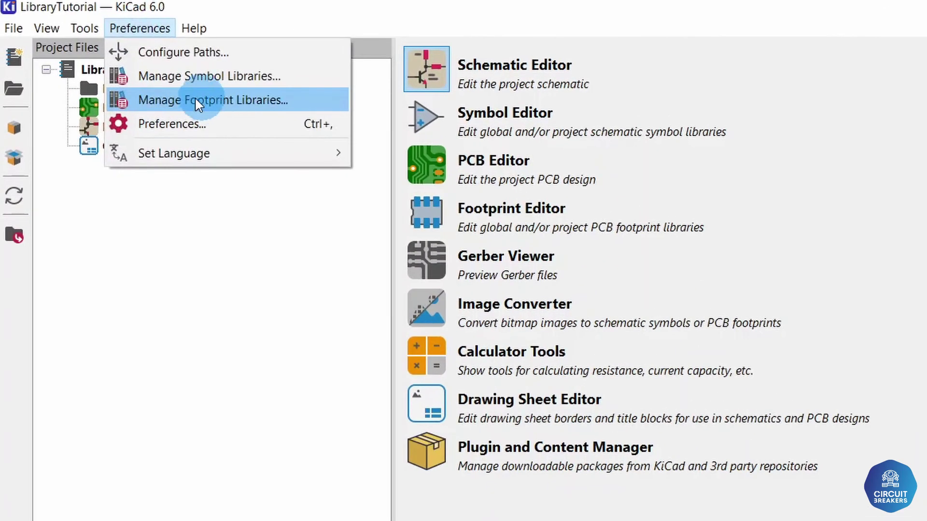
left_click(220, 100)
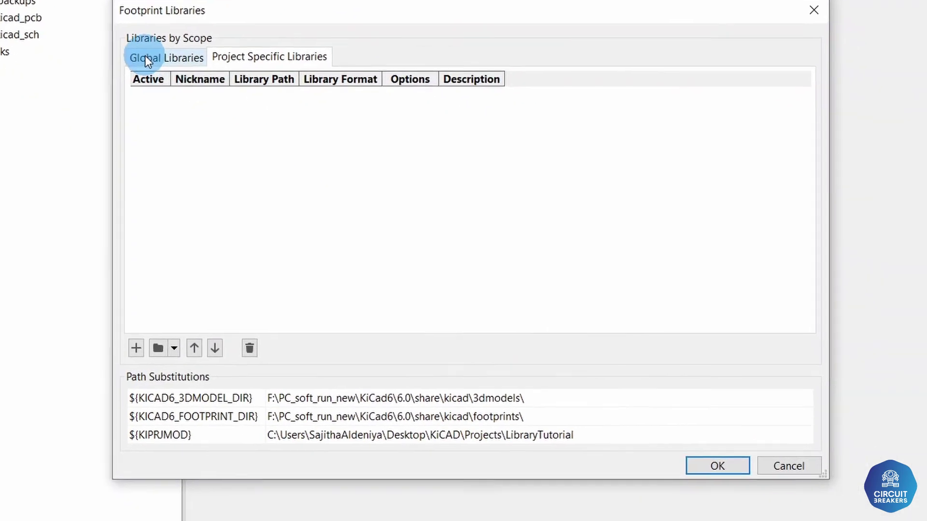
left_click(145, 57)
left_click(149, 340)
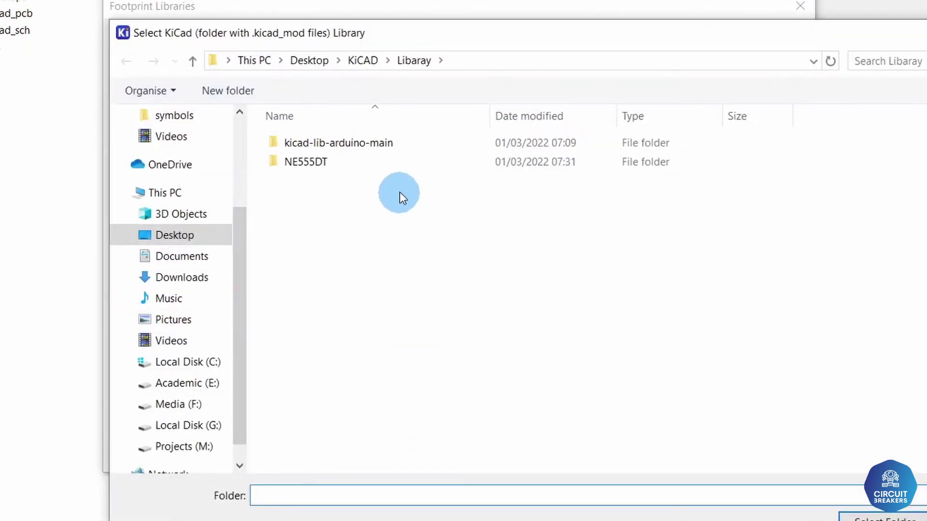
left_click_drag(498, 39, 385, 20)
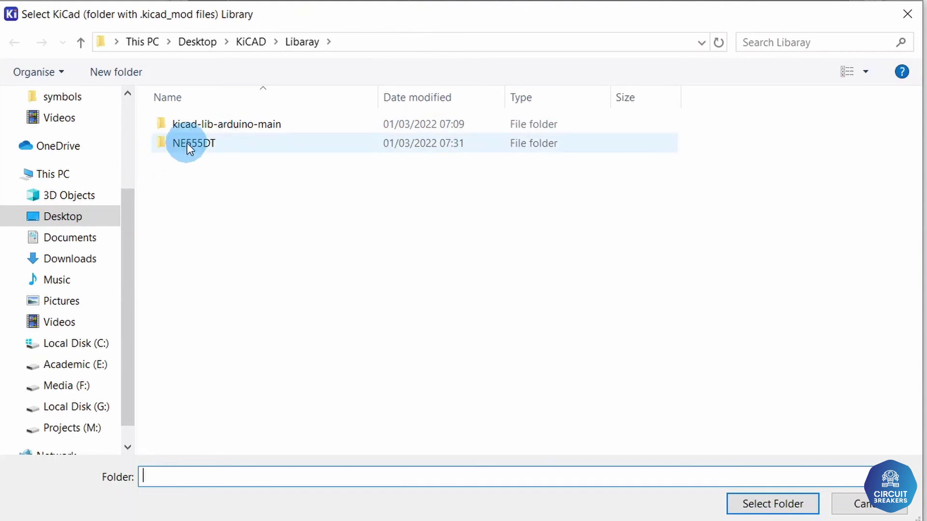
left_click(199, 144)
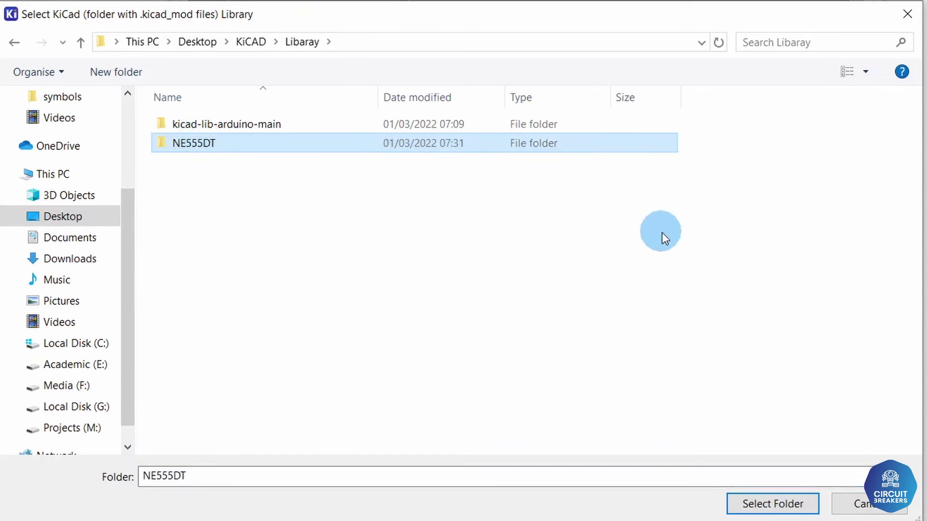
left_click(786, 505)
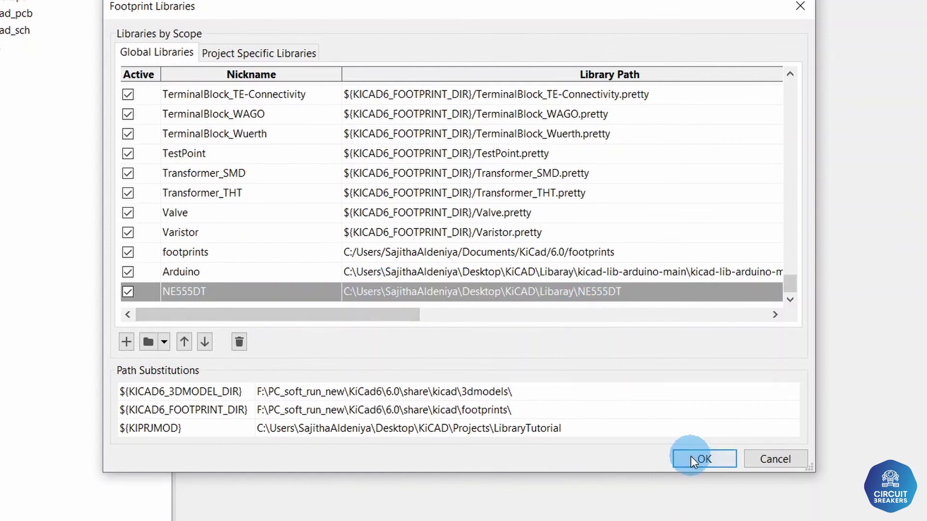
left_click(703, 459)
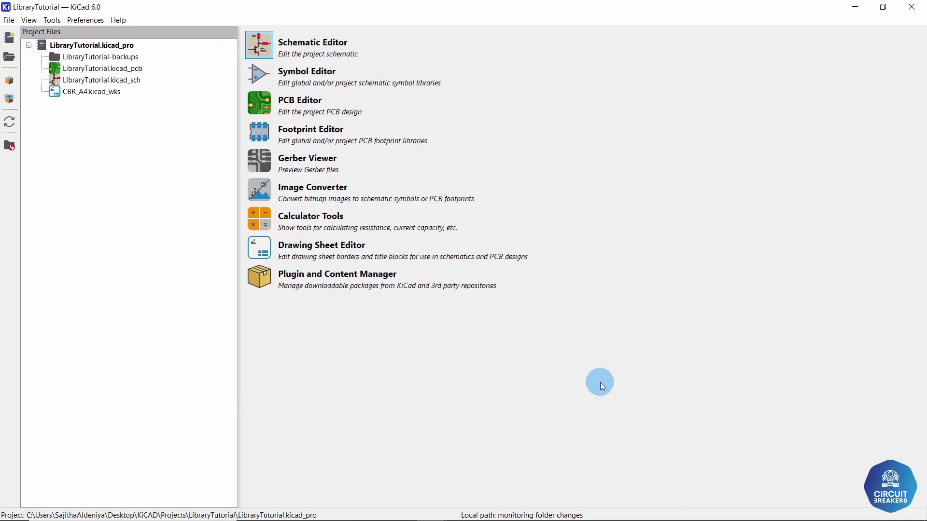
Open the LibraryTutorial schematic, find the NE555DT symbol with the filter NE55, and place it to the left of Arduino_Pro_Mini.
left_click(259, 45)
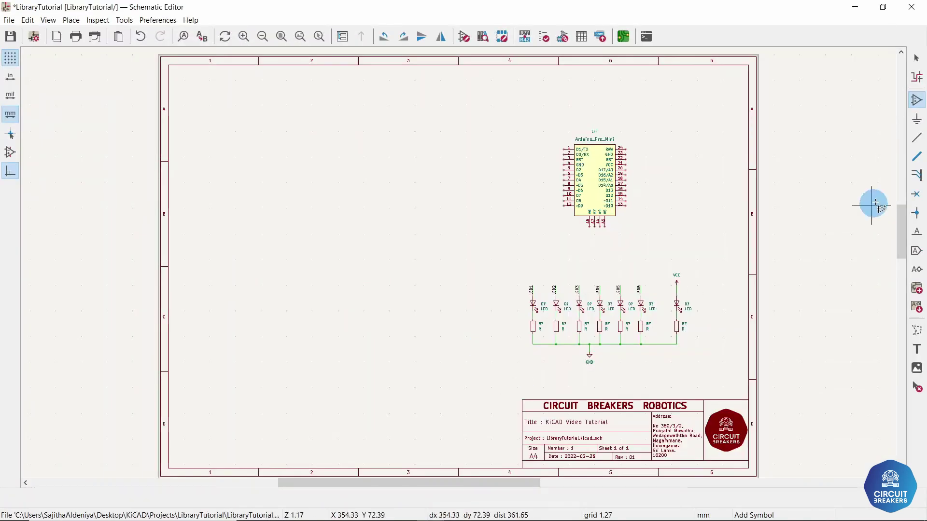
left_click(353, 201)
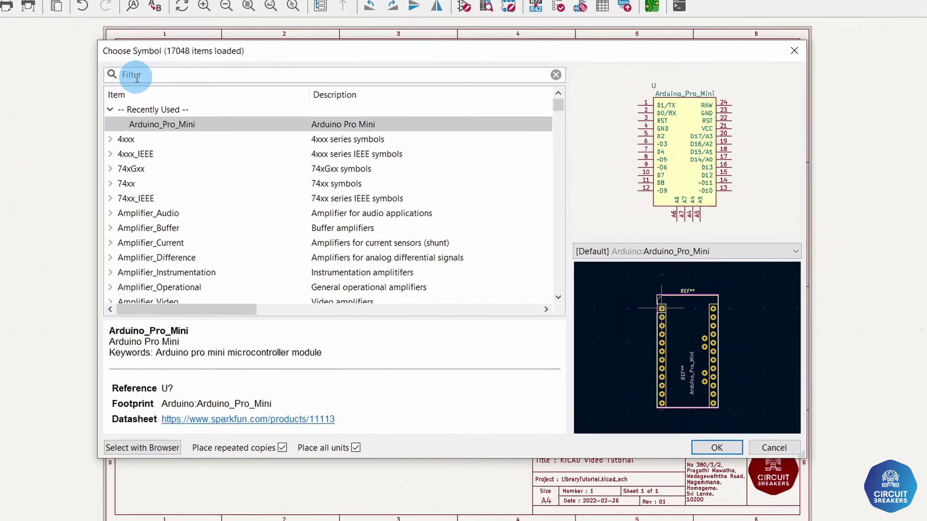
type("NE55")
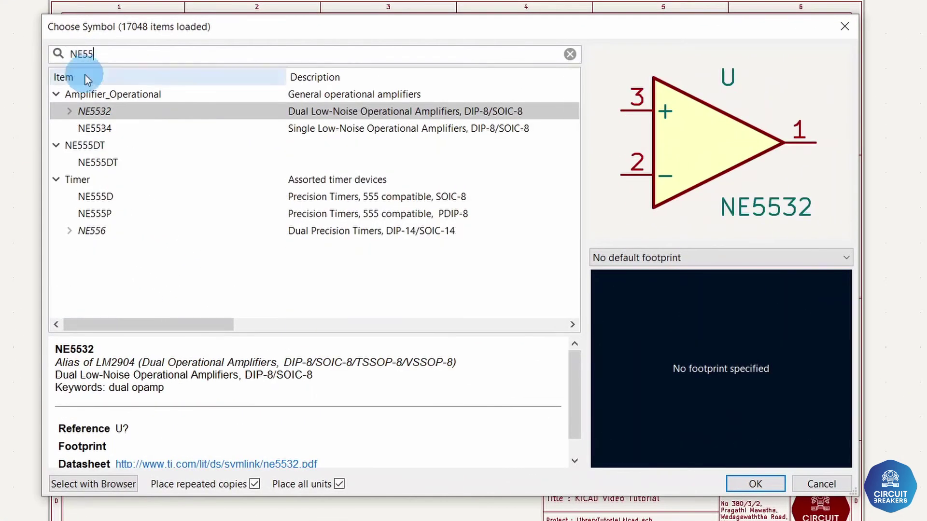
left_click(97, 162)
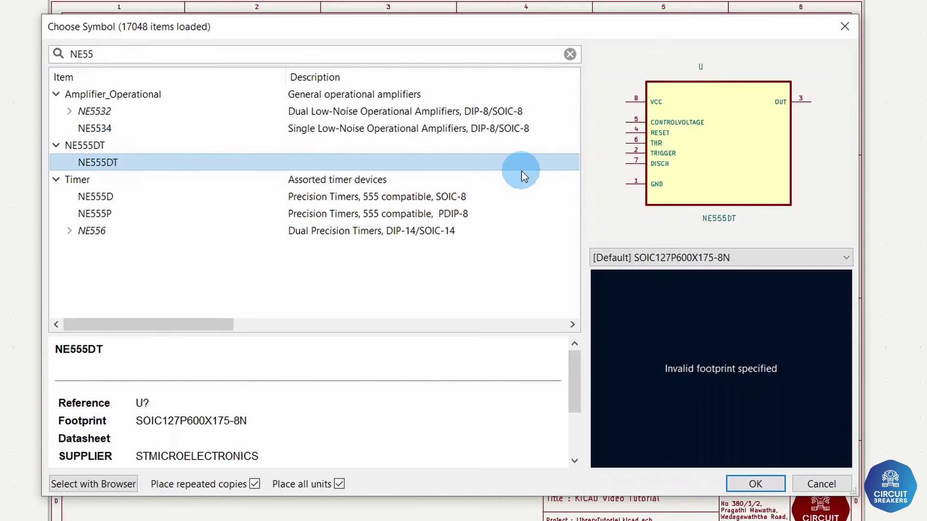
scroll(708, 144, "down", 3)
scroll(718, 143, "up", 3)
middle_click_drag(726, 167, 740, 170)
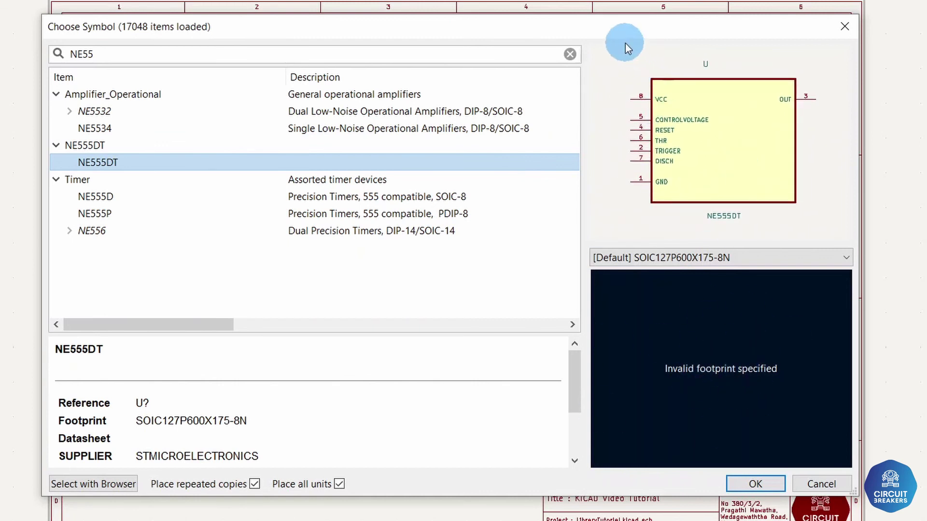
left_click_drag(598, 28, 503, 15)
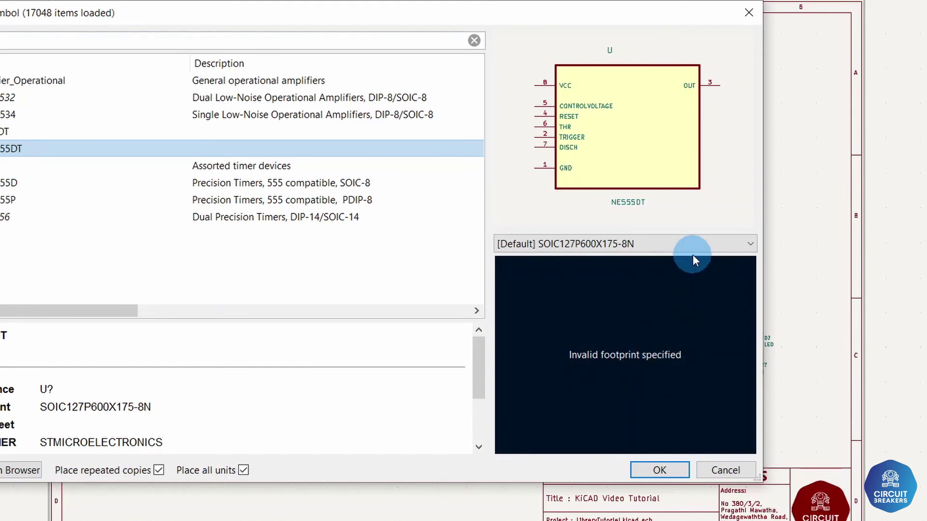
left_click(659, 469)
left_click(425, 245)
Wire the Arduino_Pro_Mini pin D14/A0 to the top of the LED6 branch.
scroll(427, 338, "up", 3)
middle_click_drag(663, 338, 365, 274)
middle_click_drag(701, 291, 525, 337)
right_click(649, 148)
left_click(662, 158)
left_click(612, 142)
left_click(705, 425)
left_click(657, 449)
left_click(596, 463)
Wire the Arduino_Pro_Mini pin D13 to the top of the LED5 branch.
left_click(611, 158)
left_click(687, 384)
left_click(689, 409)
left_click(593, 449)
scroll(356, 332, "down", 1)
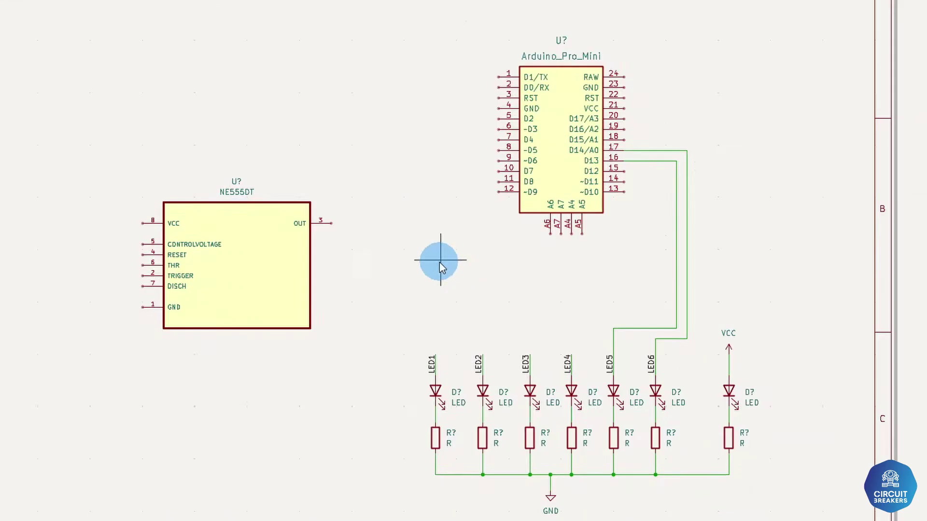
scroll(451, 275, "down", 1)
scroll(458, 313, "up", 1)
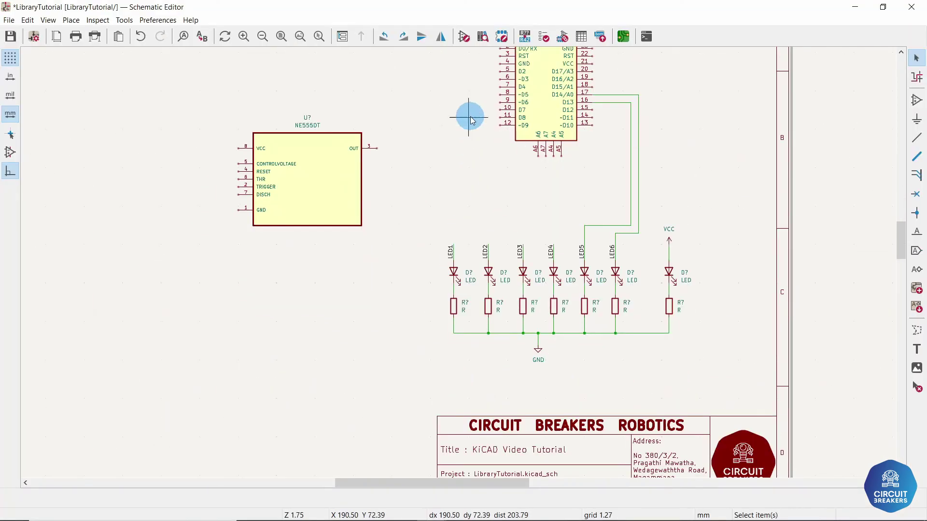
Annotate the schematic symbols and update the LibraryTutorial PCB with the schematic's footprints.
left_click(524, 36)
left_click(338, 302)
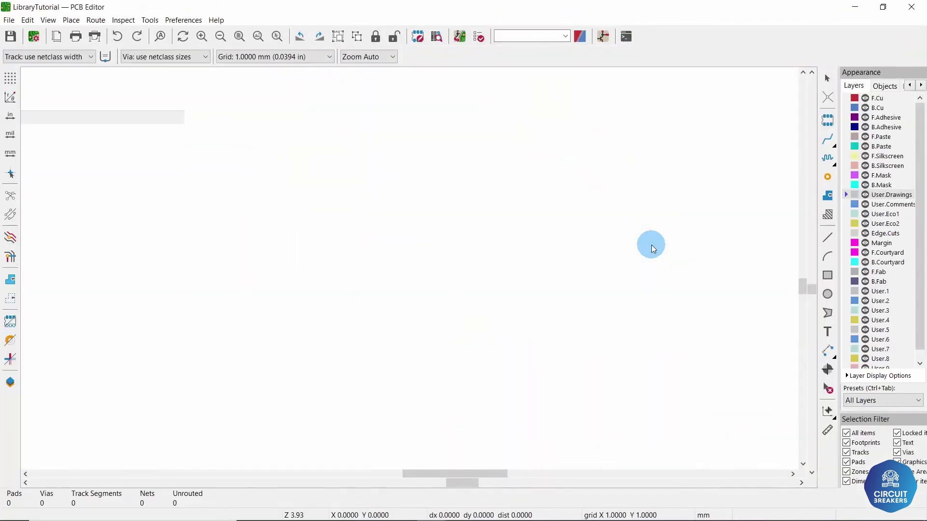
scroll(424, 272, "down", 2)
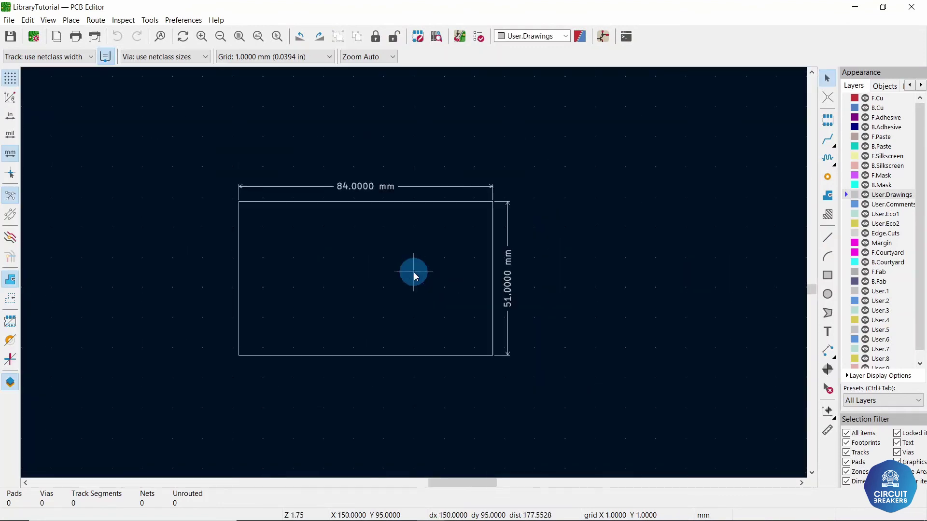
middle_click_drag(752, 307, 590, 274)
left_click(460, 36)
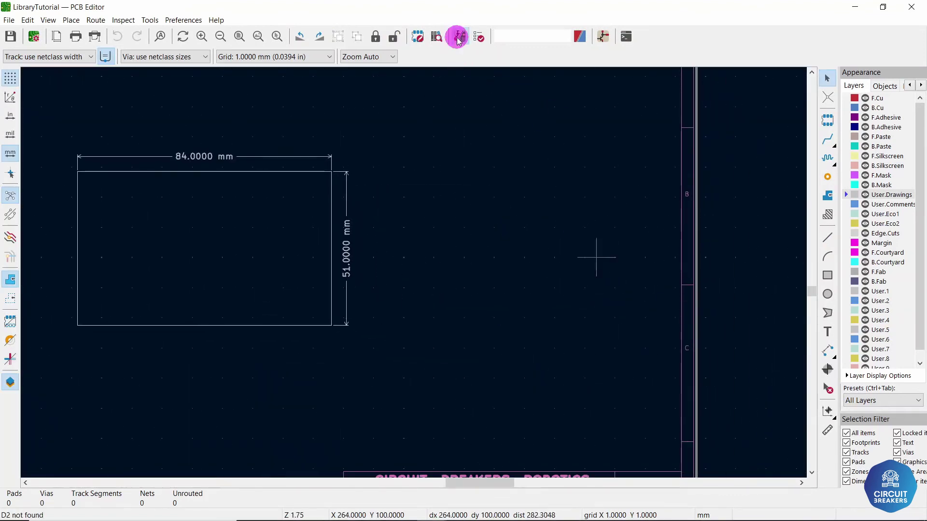
left_click(409, 305)
left_click(447, 306)
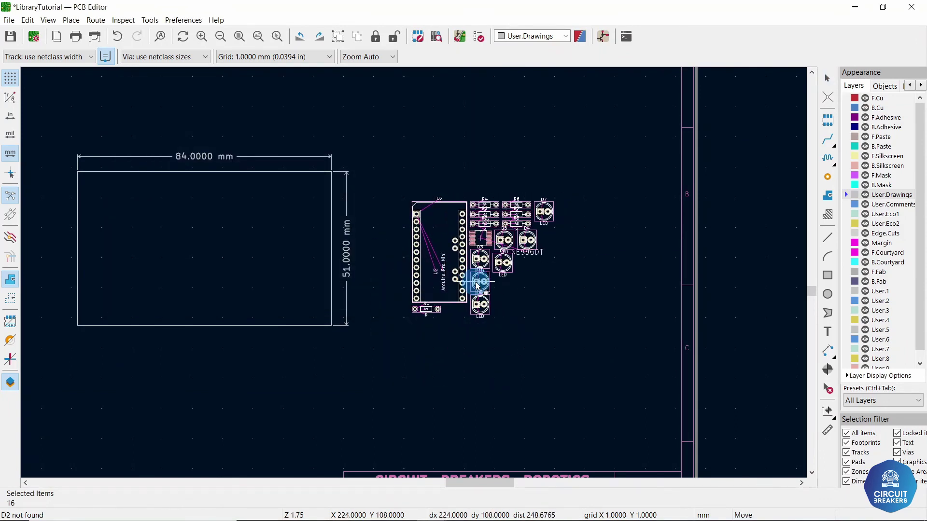
Place the group of imported footprints inside the 84 by 51 mm board outline.
left_click(227, 274)
left_click(321, 294)
scroll(231, 237, "up", 3)
scroll(413, 270, "down", 1)
Move the NE555DT footprint U1 to the free area left of the Arduino_Pro_Mini footprint.
left_click(413, 269)
left_click_drag(413, 269, 132, 235)
left_click_drag(227, 256, 150, 279)
left_click(151, 279)
scroll(257, 270, "up", 2)
scroll(288, 242, "up", 3)
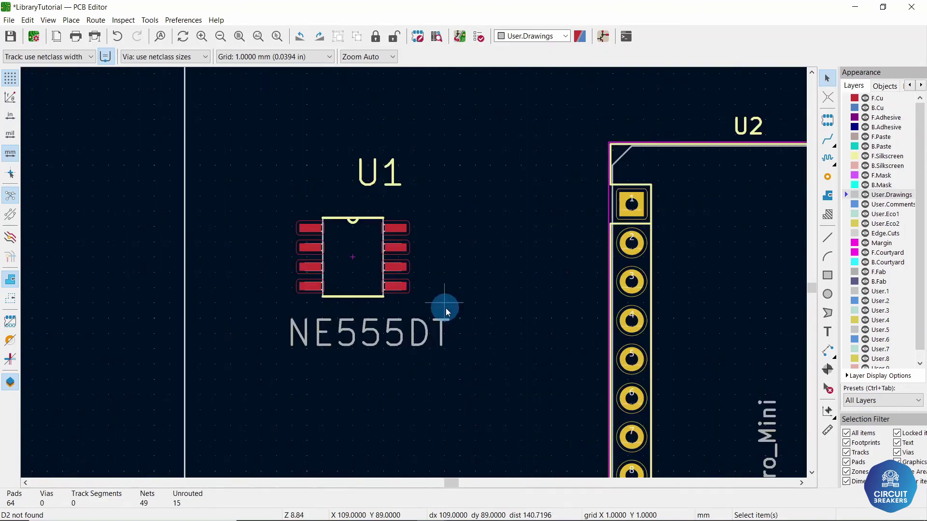
Examine the board in the 3D Viewer, then return to the PCB Editor and review the whole footprint layout.
left_click(48, 20)
left_click(73, 60)
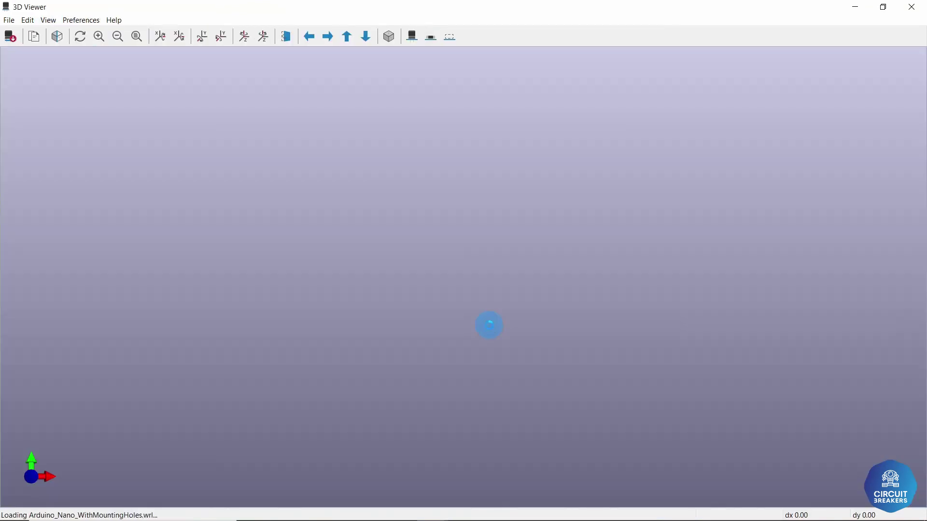
left_click_drag(488, 325, 513, 306)
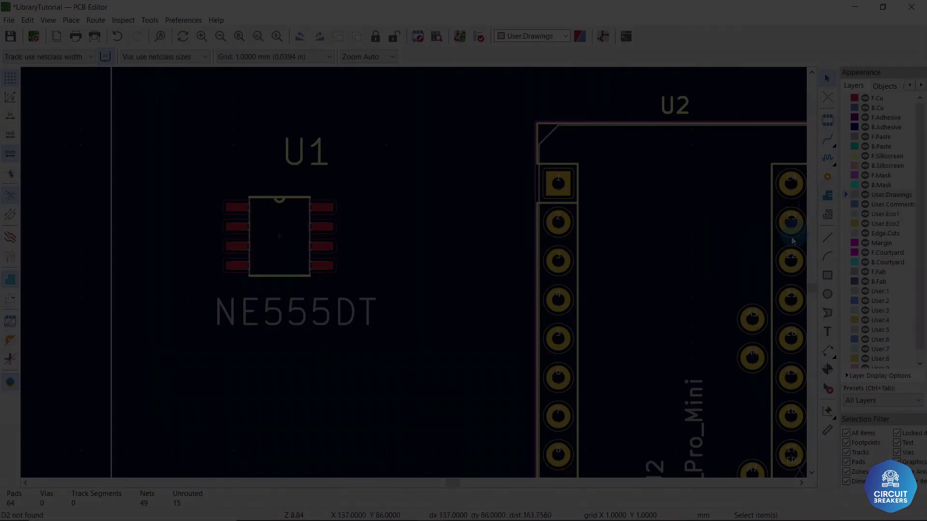
key("Home")
scroll(401, 299, "up", 2)
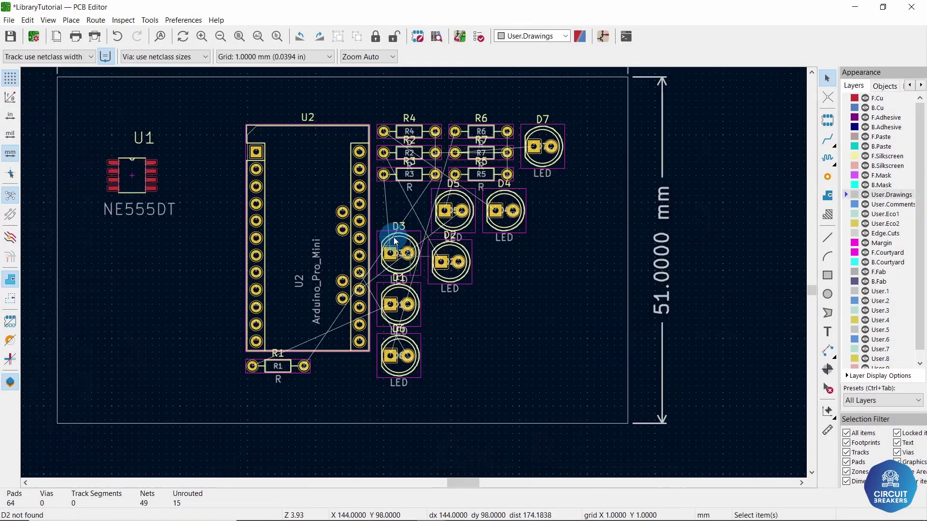
scroll(405, 303, "down", 2)
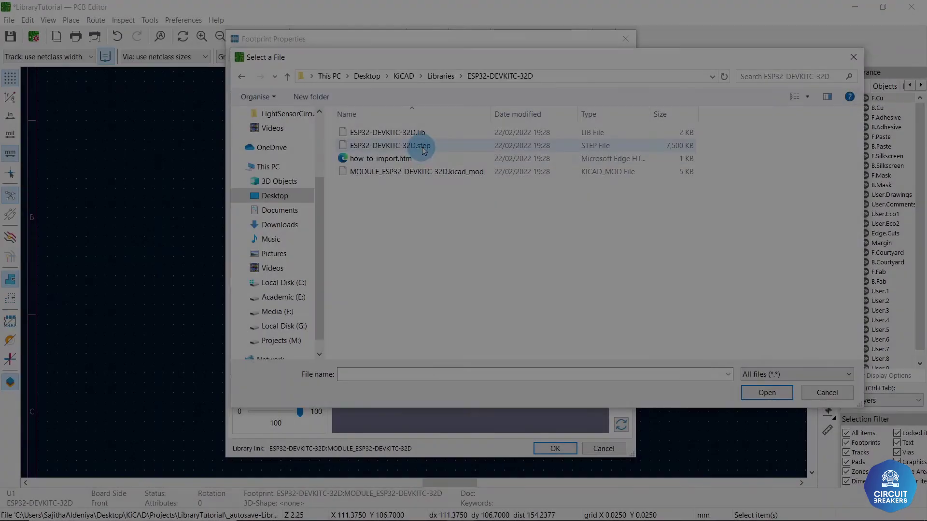
Assign ESP32-DEVKITC-32D.step as the ESP32 footprint's 3D model, with an X rotation of -90 degrees and a Z offset of 5.5 mm.
left_click(390, 145)
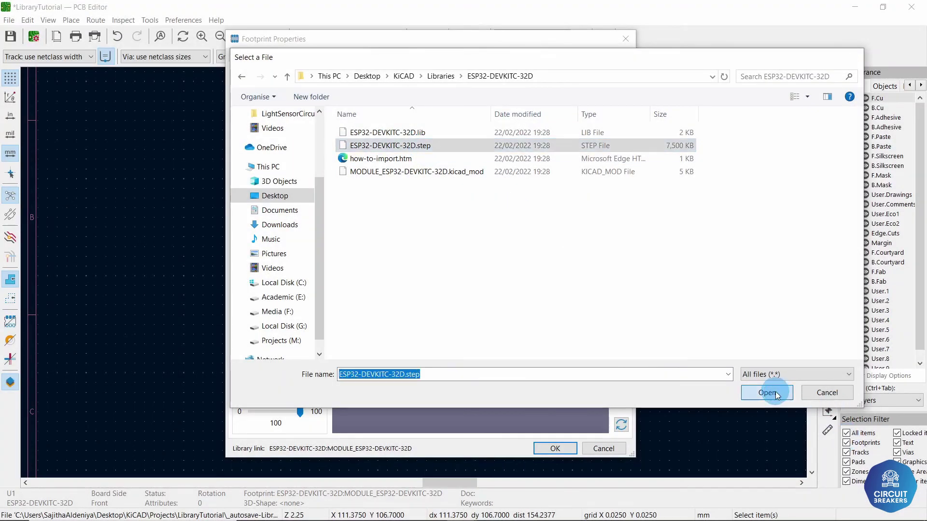
left_click(766, 392)
left_click(317, 285)
left_click(317, 276)
left_click(317, 264)
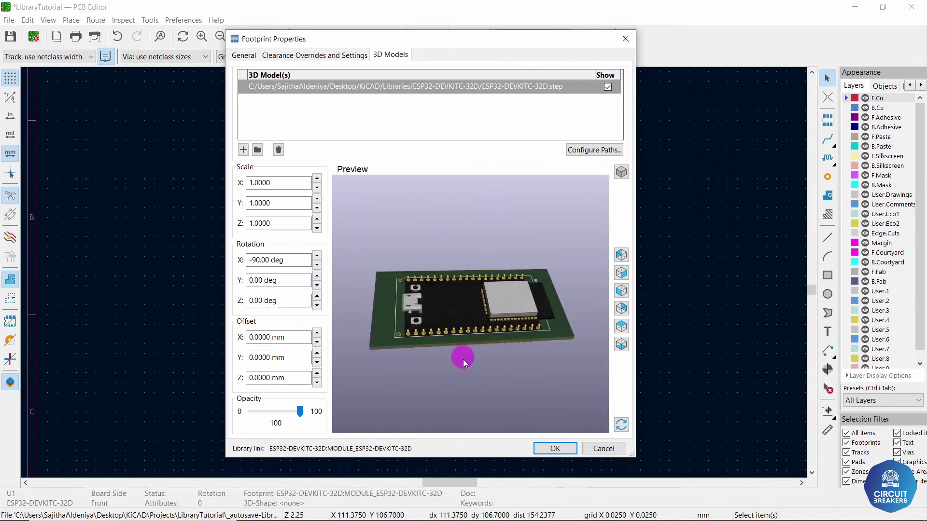
left_click(316, 373)
left_click(316, 373)
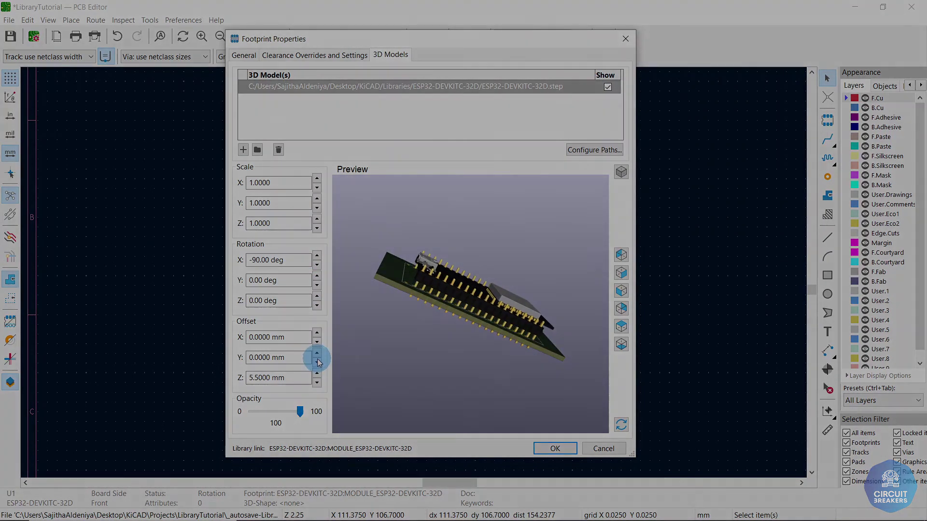